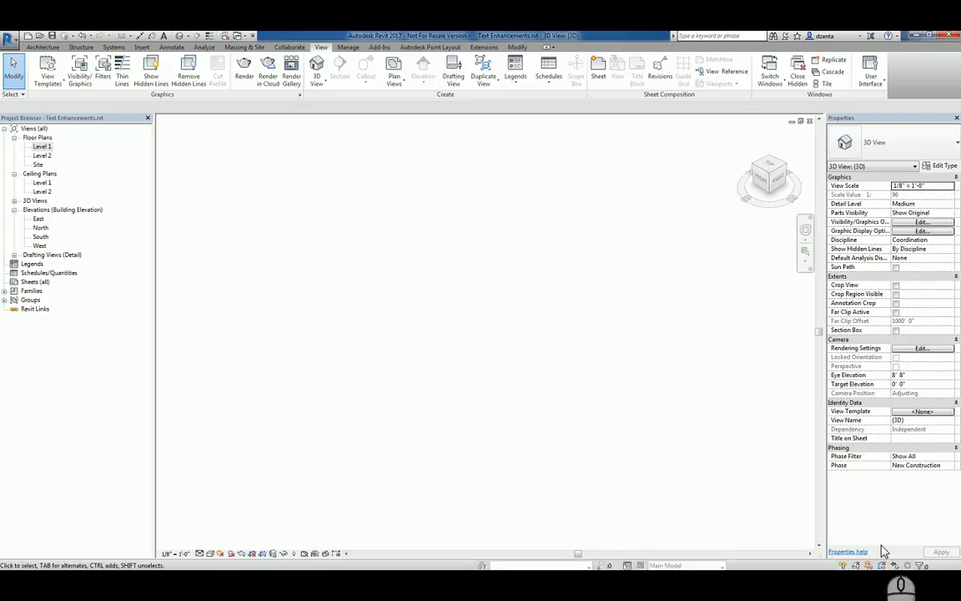
# Step: Dismiss the Rendering dialog and close the {3D} view to get to the General Notes drafting view
pyautogui.click(584, 425)
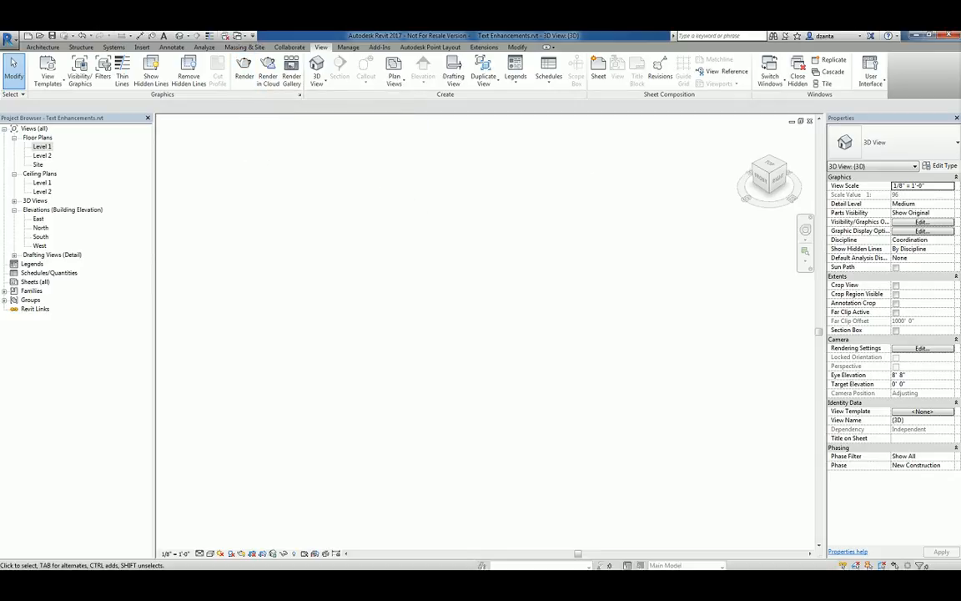
pyautogui.moveTo(959, 100); pyautogui.dragTo(296, 148)
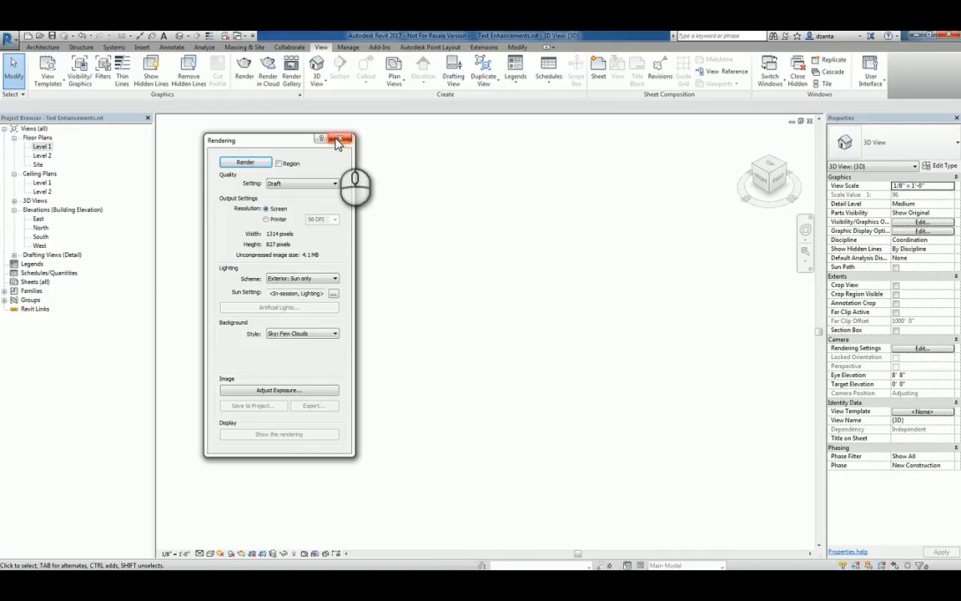
pyautogui.click(339, 140)
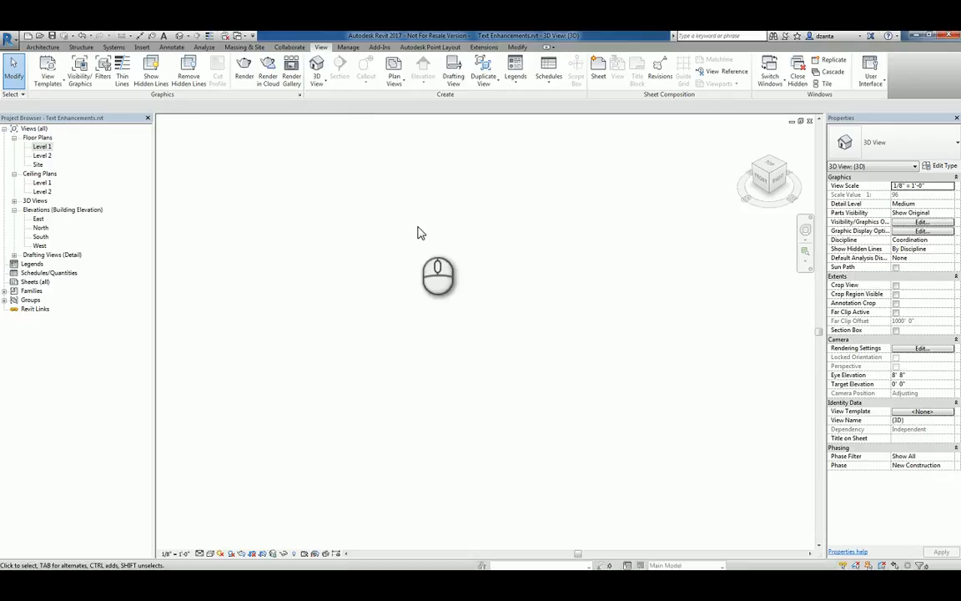
pyautogui.click(417, 267)
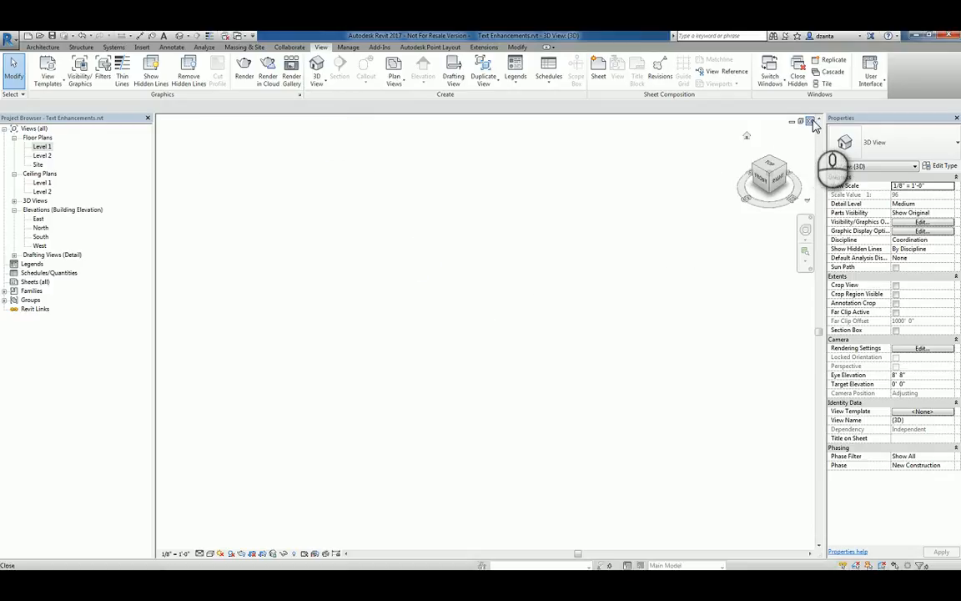
pyautogui.click(811, 122)
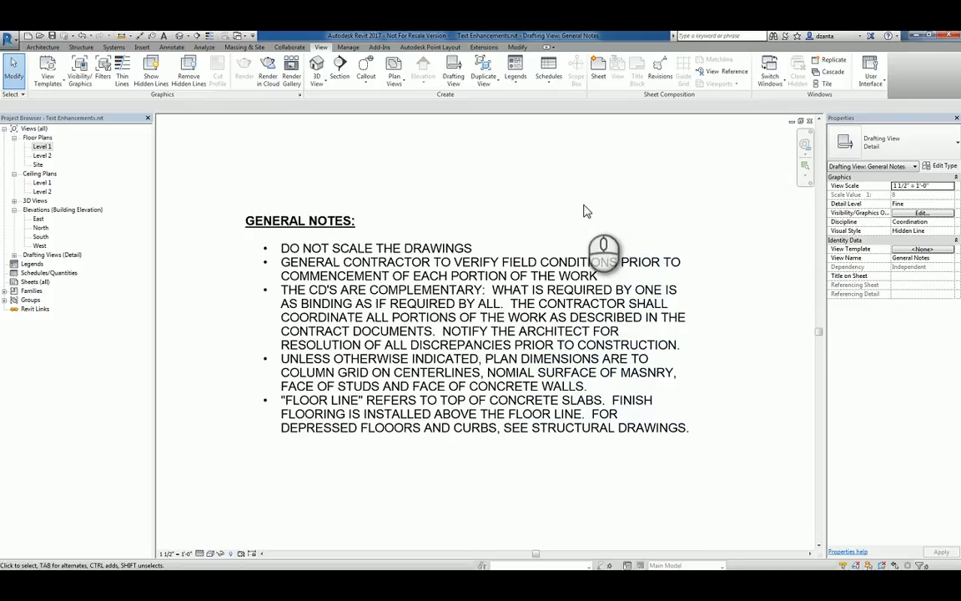
# Step: Open the General Notes text note for editing and place the cursor in its heading to check the formatting
pyautogui.click(398, 252)
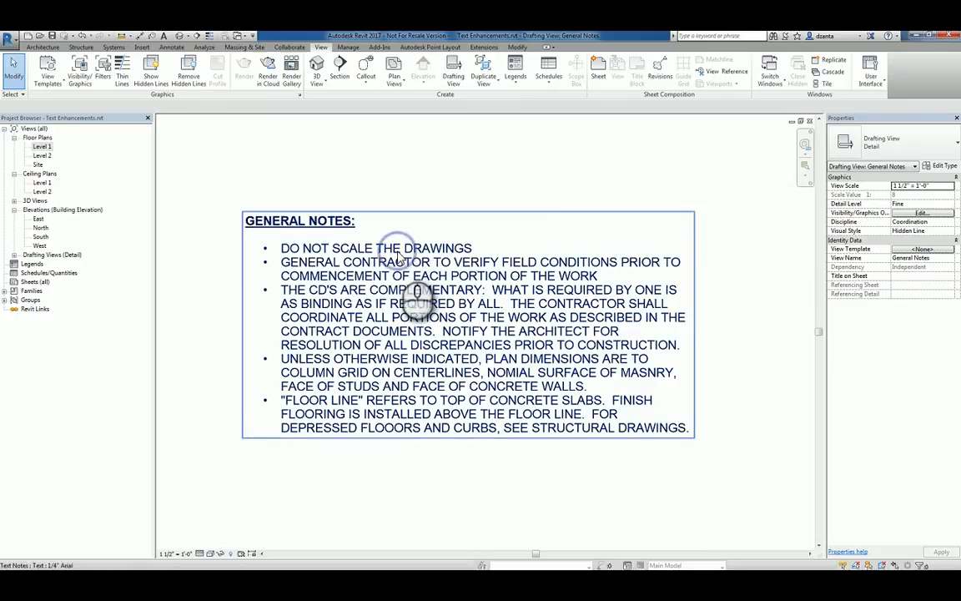
pyautogui.click(398, 253)
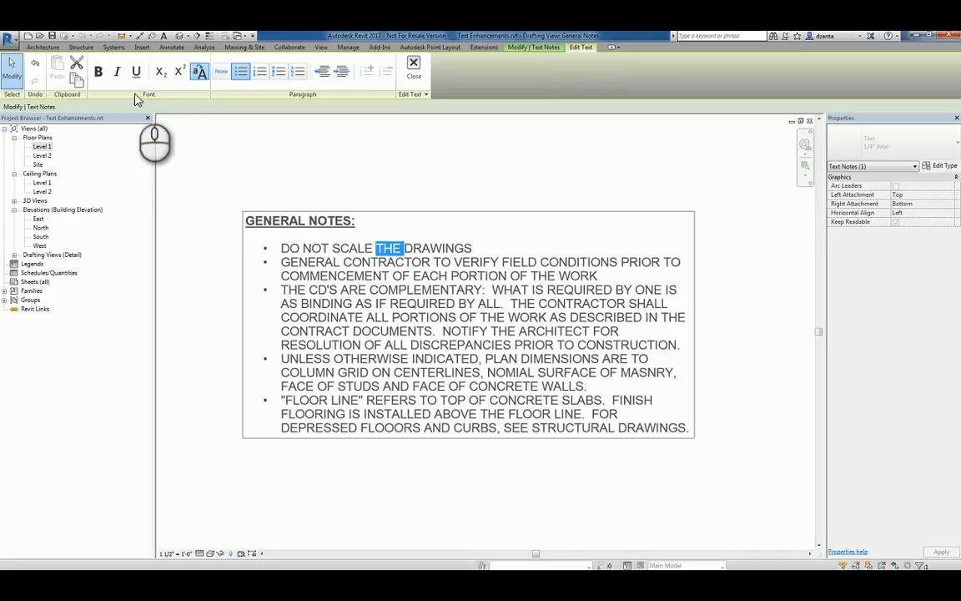
pyautogui.click(279, 243)
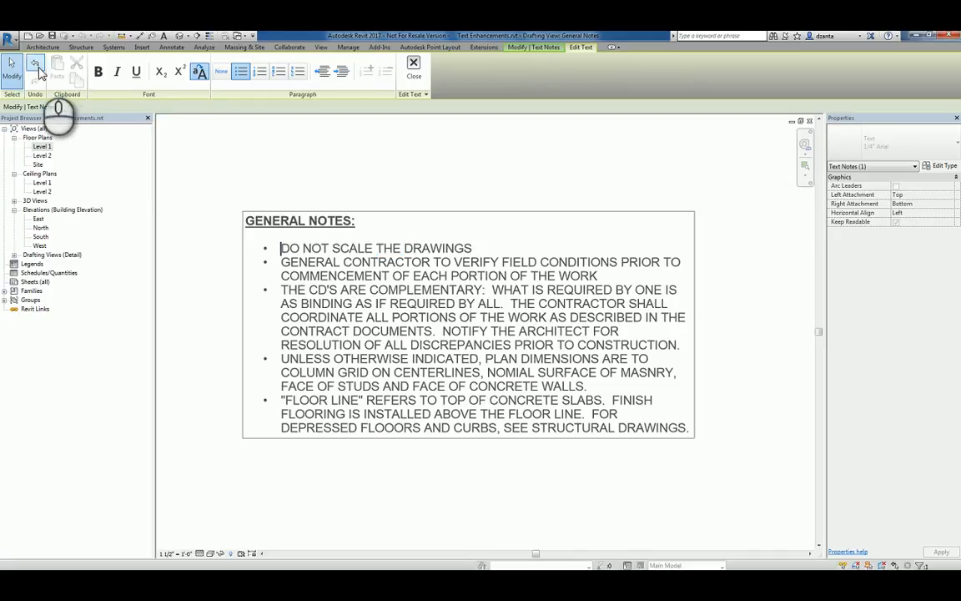
pyautogui.moveTo(362, 262); pyautogui.dragTo(289, 264)
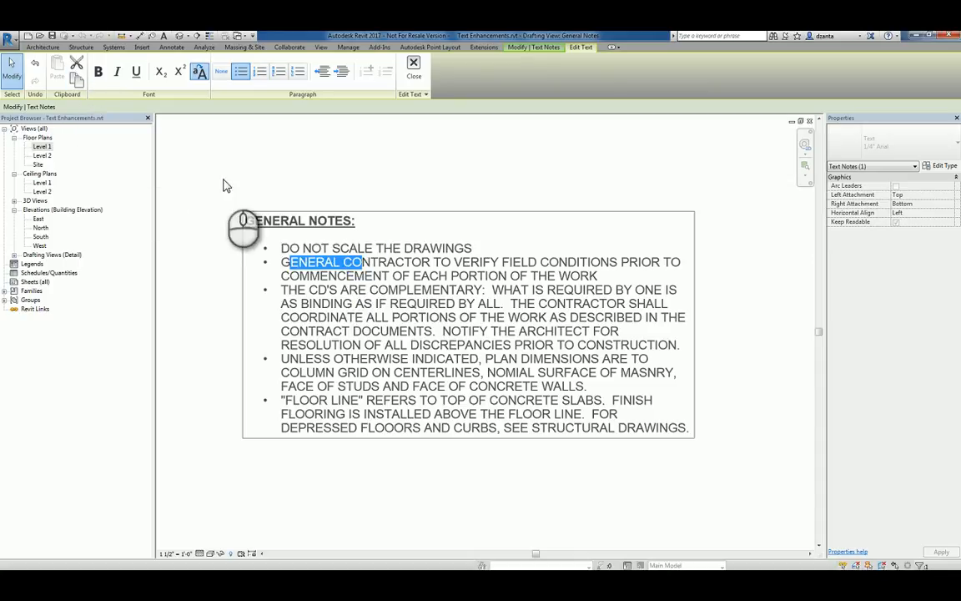
pyautogui.click(255, 218)
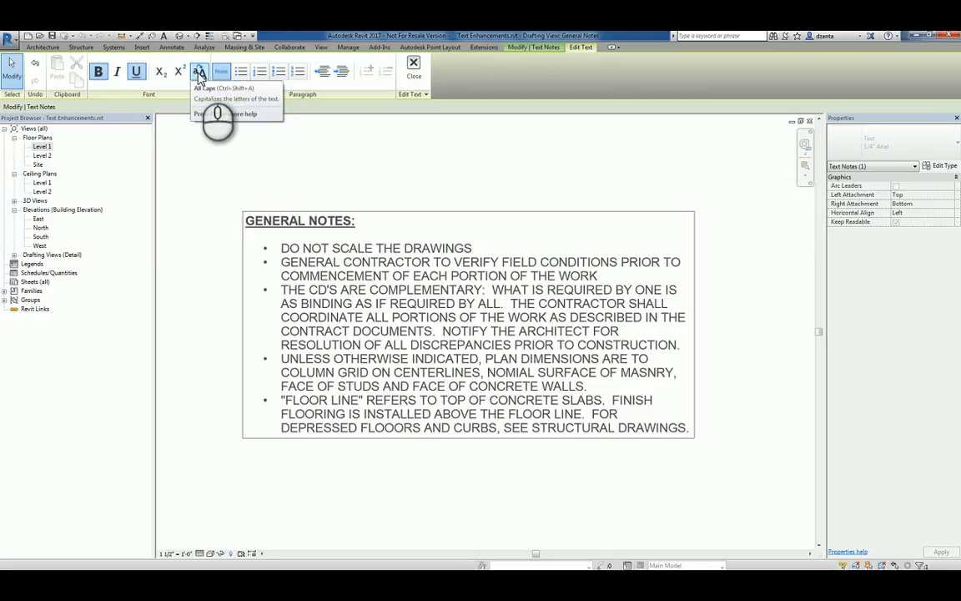
# Step: Turn All Caps off and back on for the bulleted notes below the General Notes heading
pyautogui.click(282, 248)
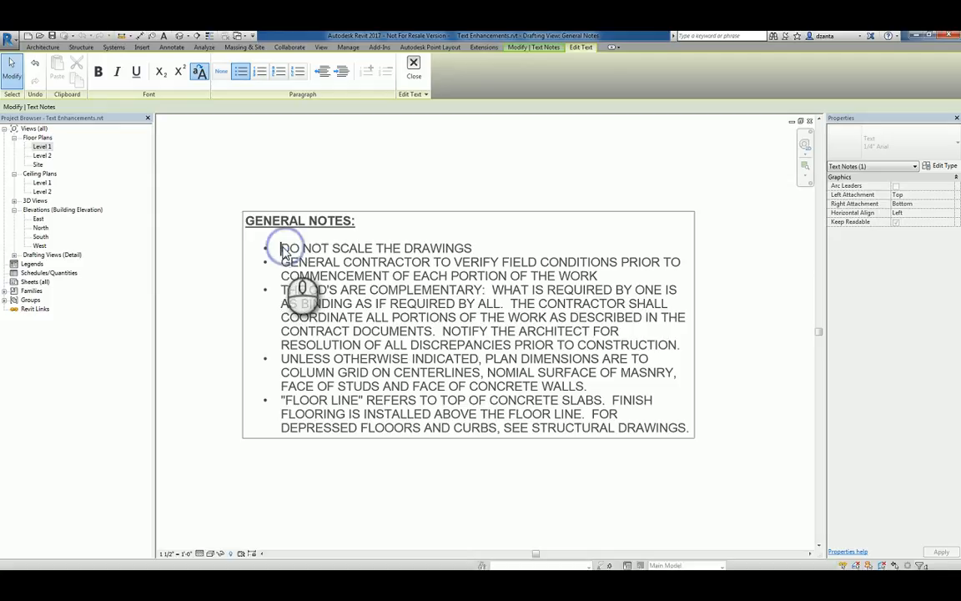
pyautogui.moveTo(282, 250); pyautogui.dragTo(670, 424)
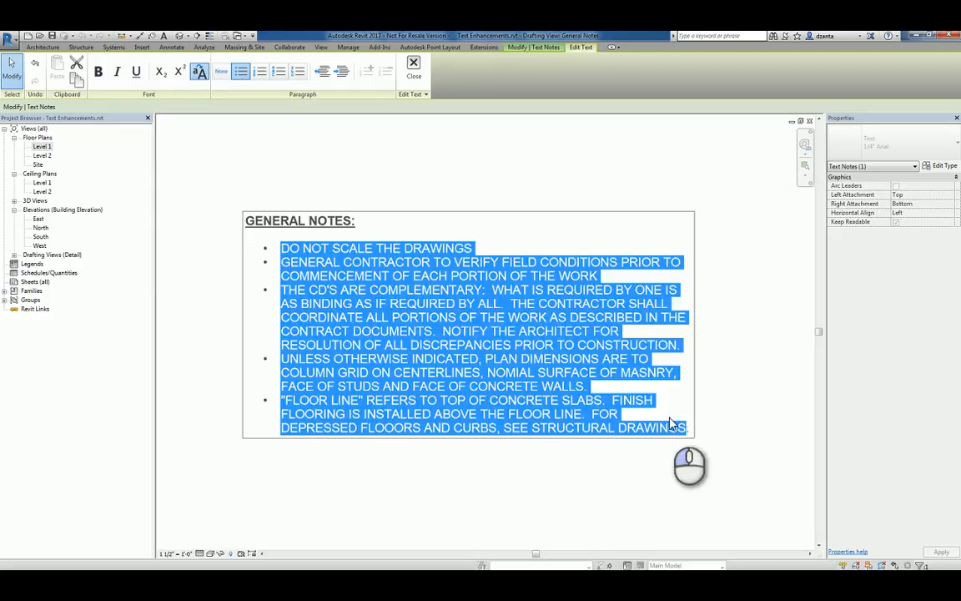
pyautogui.click(199, 71)
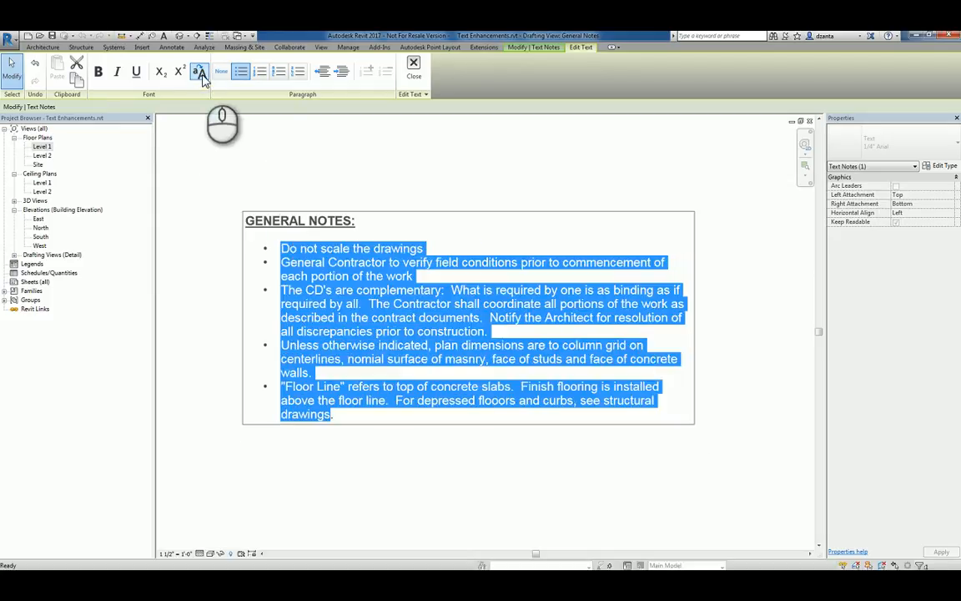
pyautogui.click(199, 72)
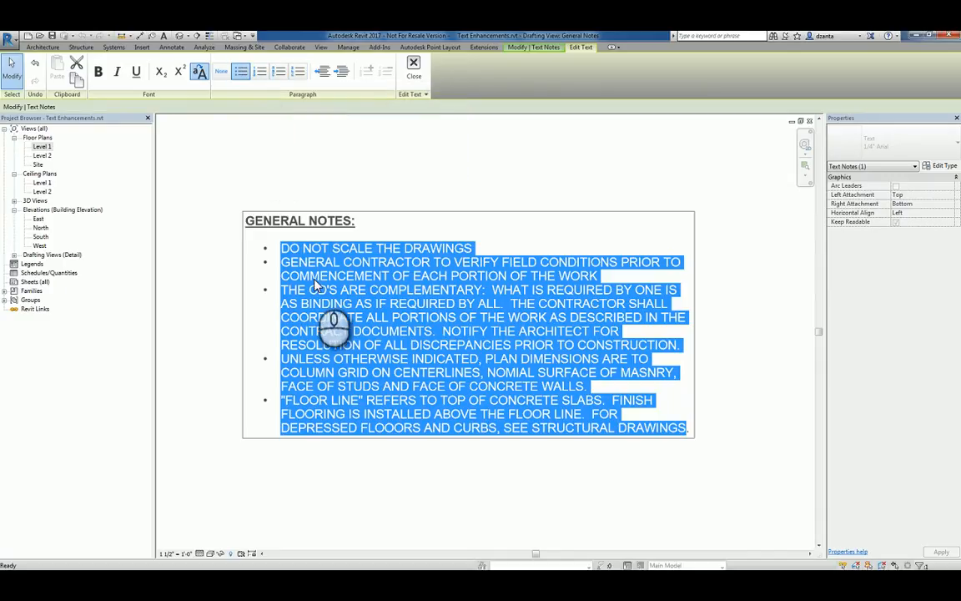
# Step: Try numbered and uppercase-letter list formats on all the bulleted notes, ending with lowercase letters
pyautogui.moveTo(282, 248); pyautogui.dragTo(682, 421)
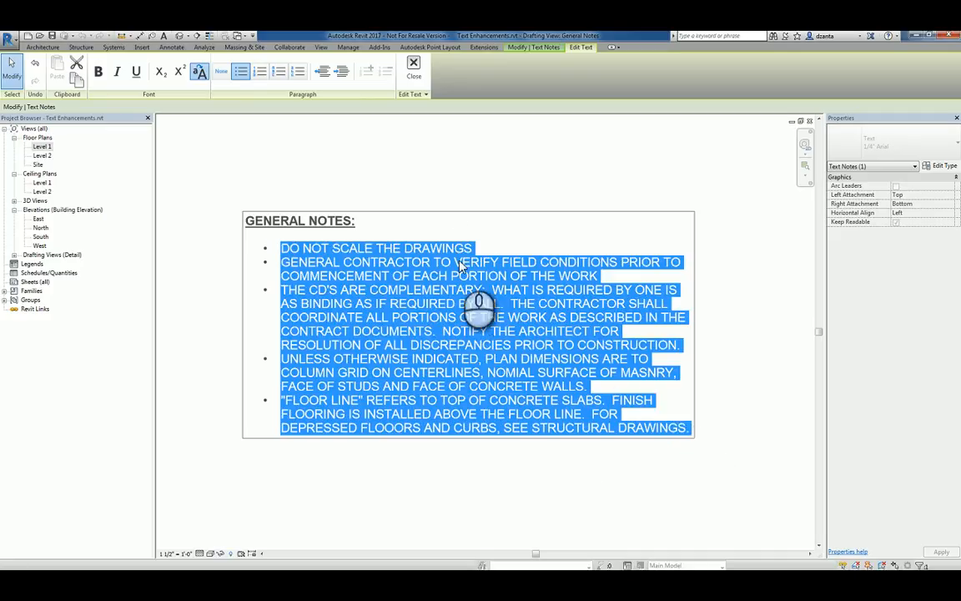
pyautogui.click(262, 74)
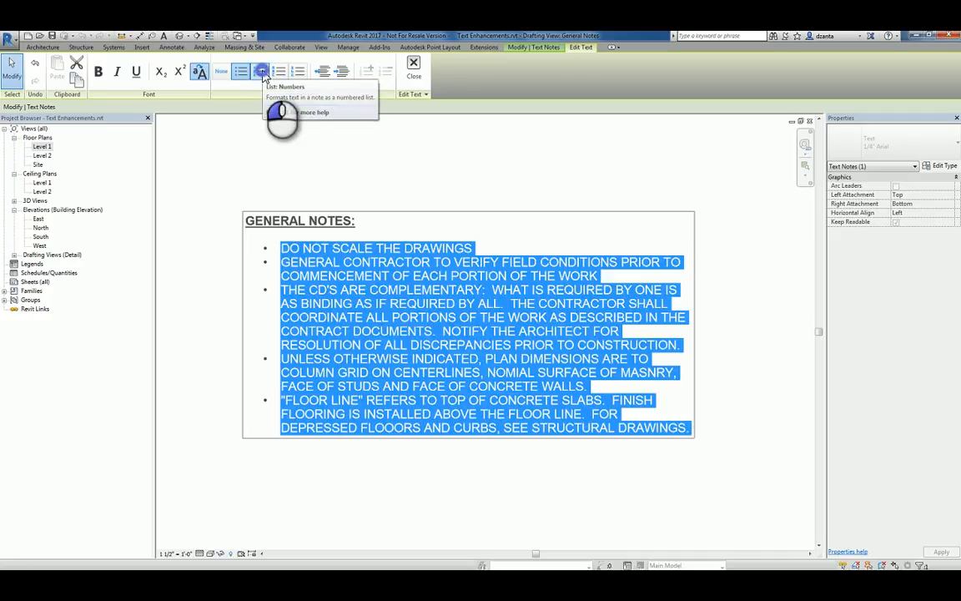
pyautogui.click(279, 73)
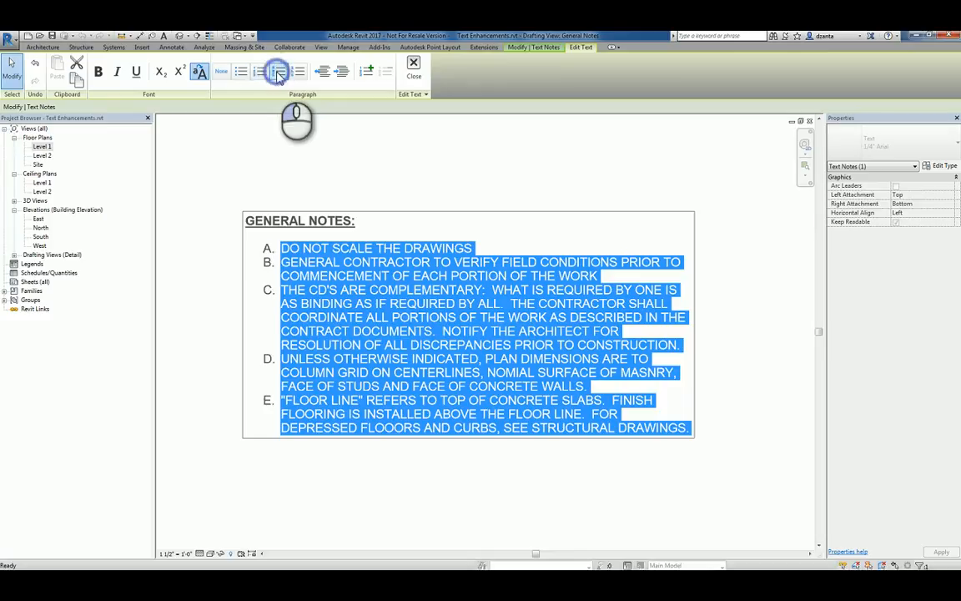
pyautogui.click(298, 74)
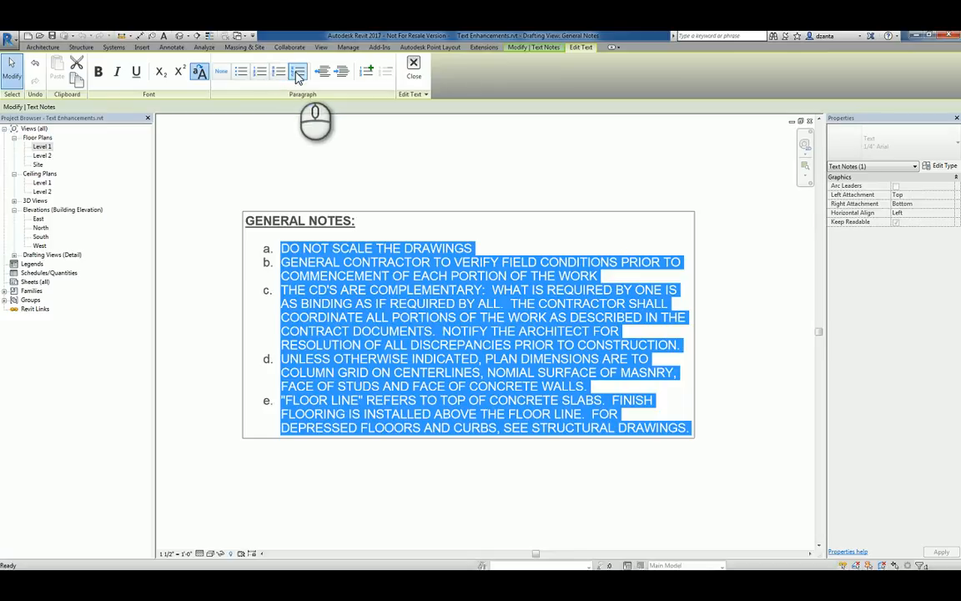
# Step: Correct the misspelled word NOMIAL to NOMINAL in the note about plan dimensions
pyautogui.click(506, 377)
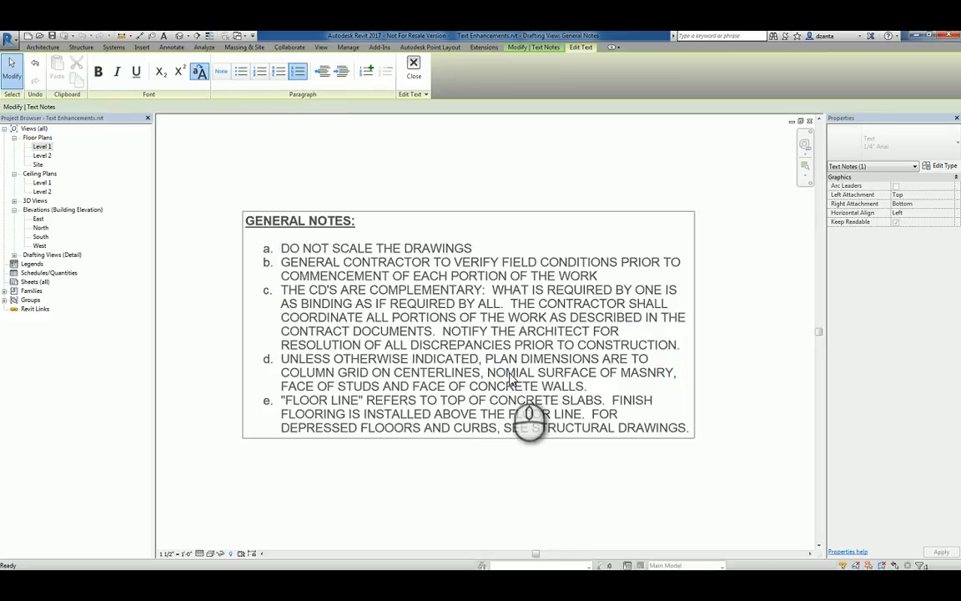
pyautogui.write('N')
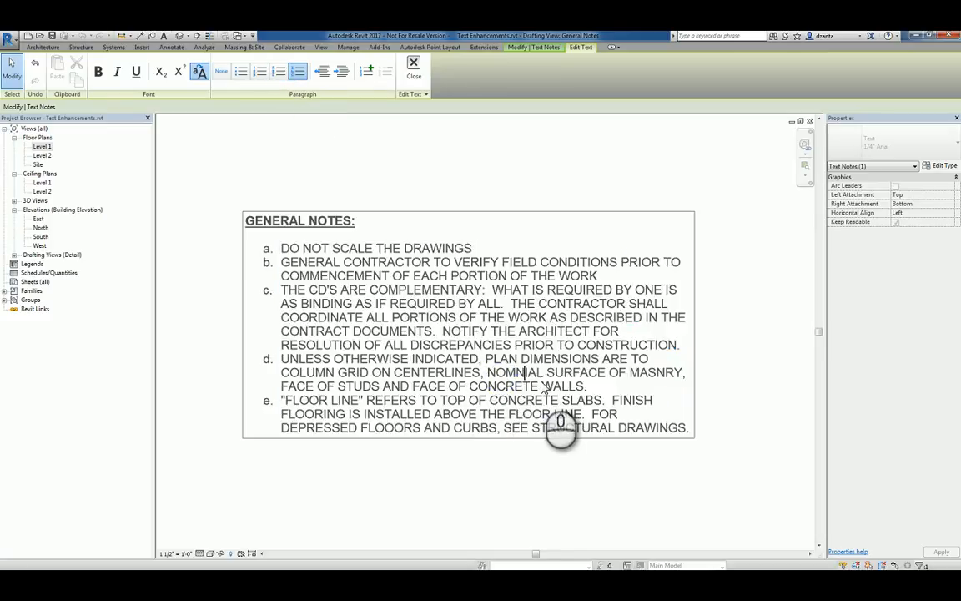
pyautogui.press('BackSpace')
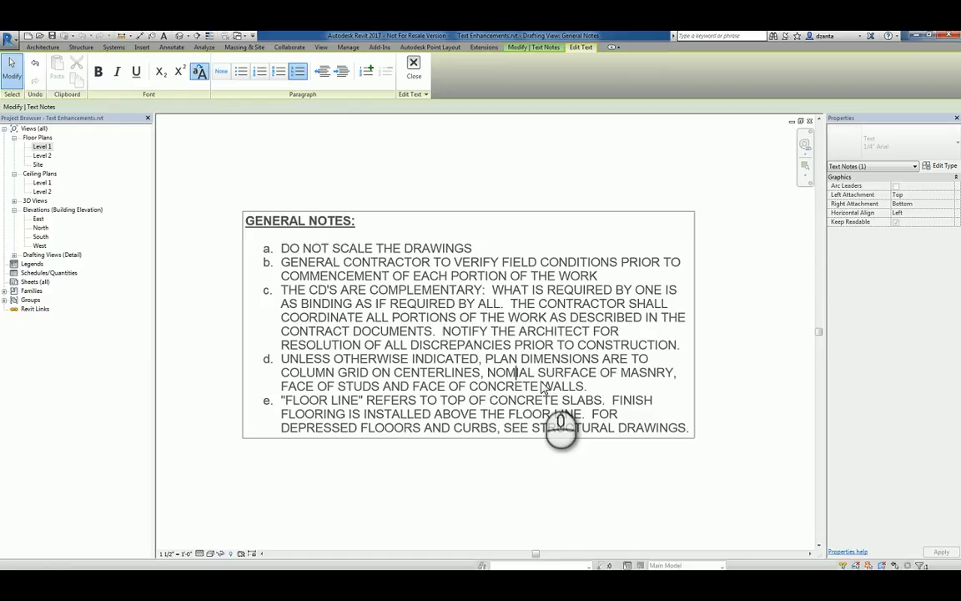
pyautogui.press('Right')
pyautogui.write('N')
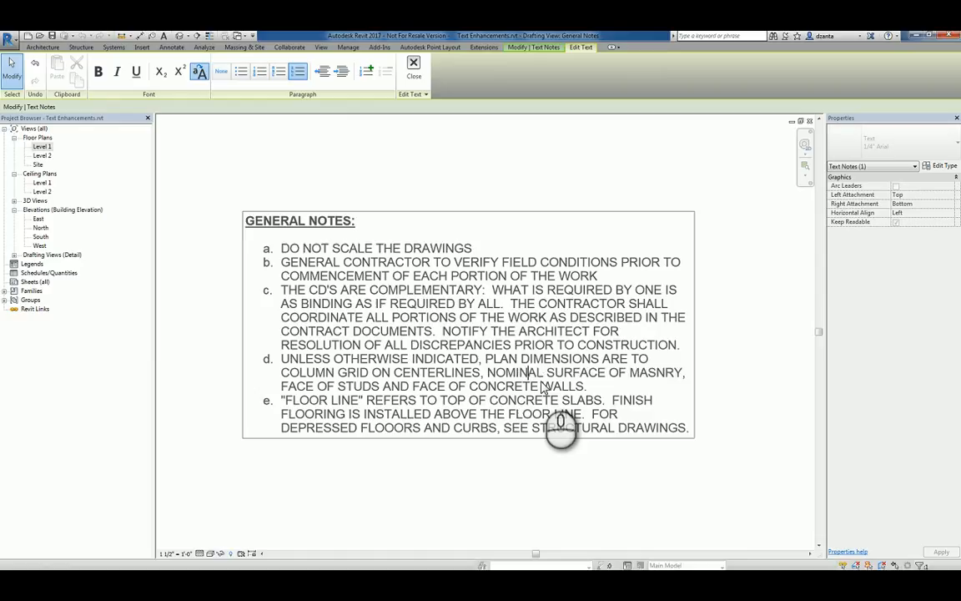
pyautogui.click(542, 388)
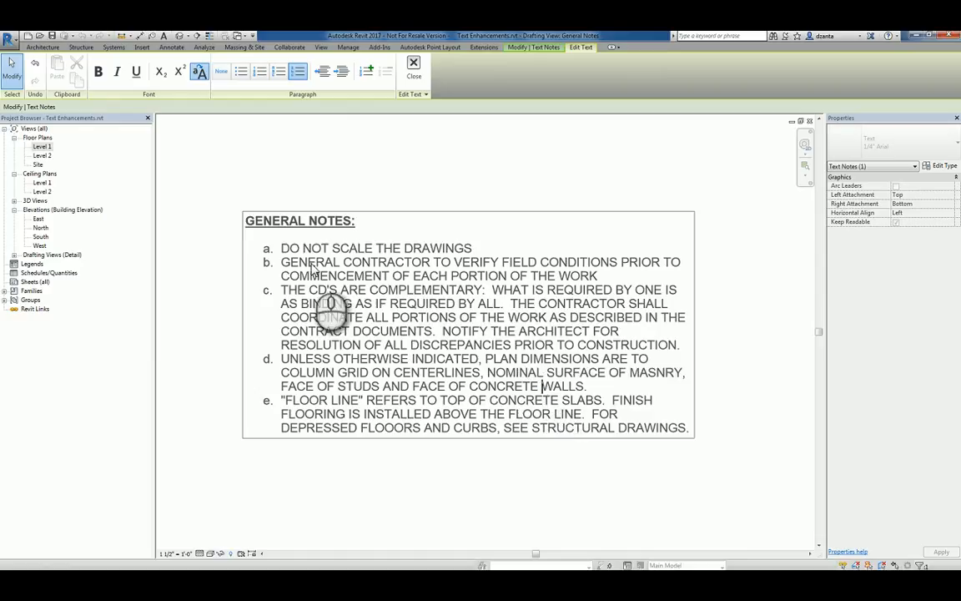
# Step: Increase the indent of the first note, DO NOT SCALE THE DRAWINGS, by five levels
pyautogui.click(284, 248)
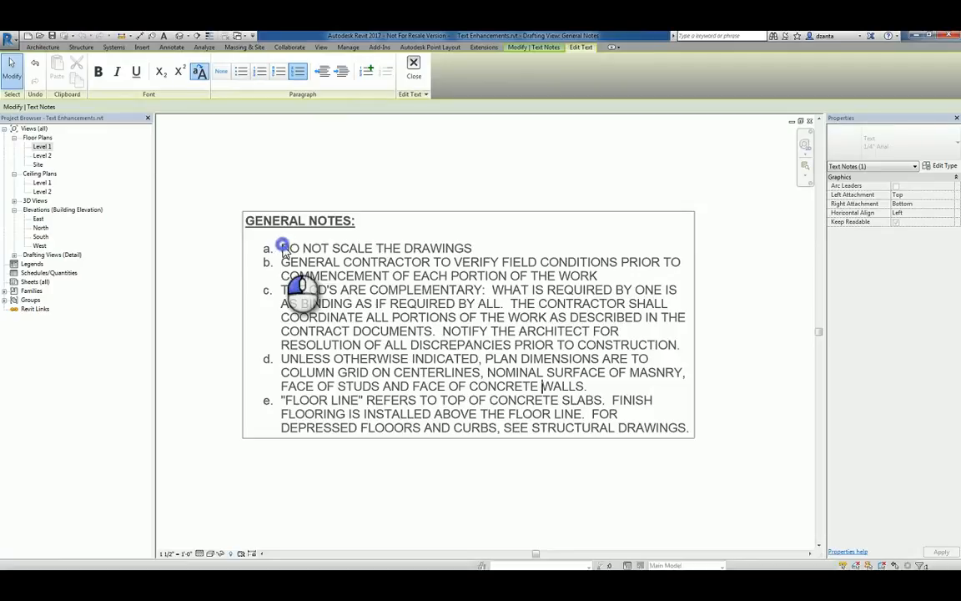
pyautogui.click(341, 75)
pyautogui.click(342, 74)
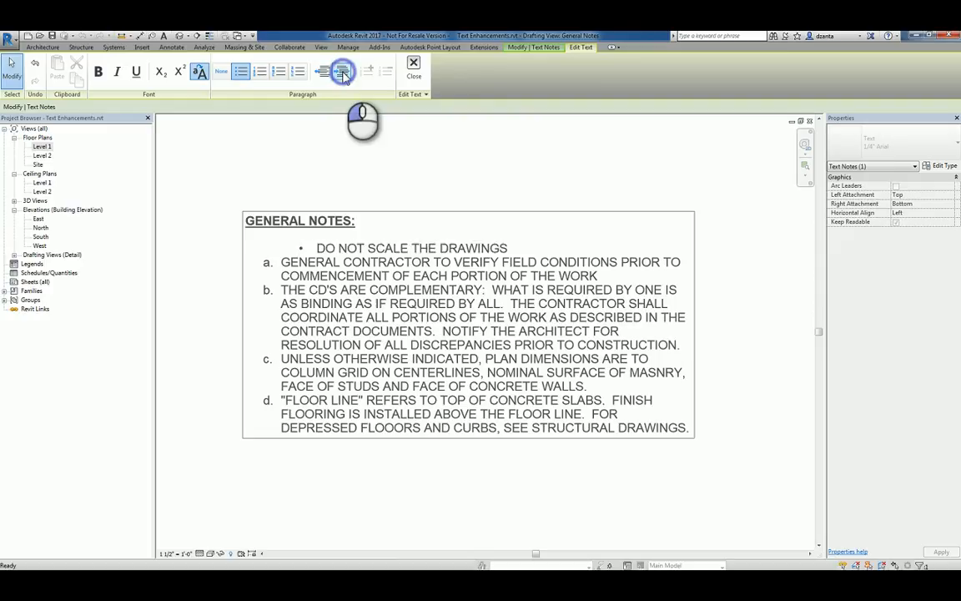
pyautogui.click(342, 74)
pyautogui.click(342, 73)
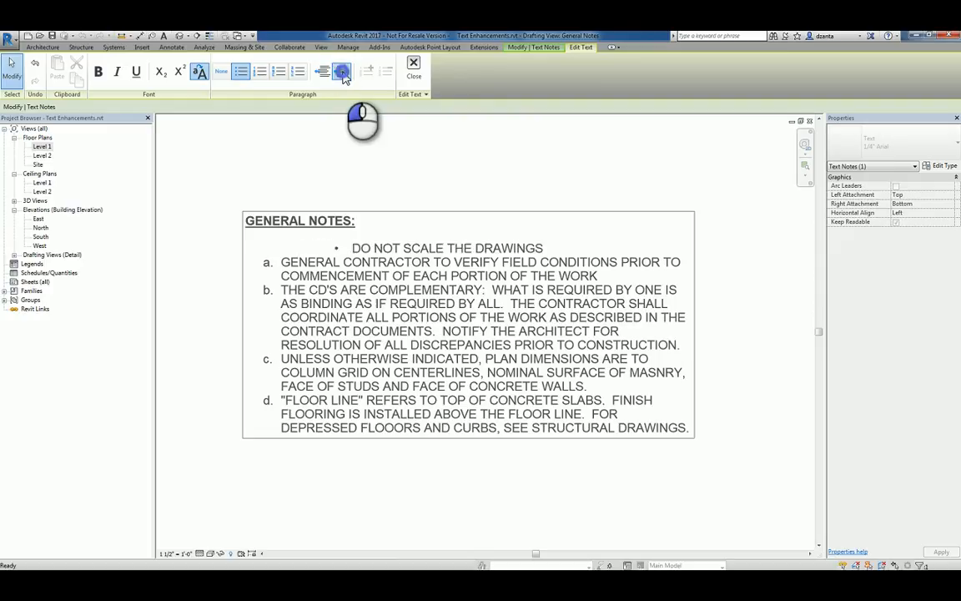
pyautogui.click(342, 74)
# Step: Decrease the indent of the DO NOT SCALE THE DRAWINGS note by five levels
pyautogui.click(325, 73)
pyautogui.click(326, 74)
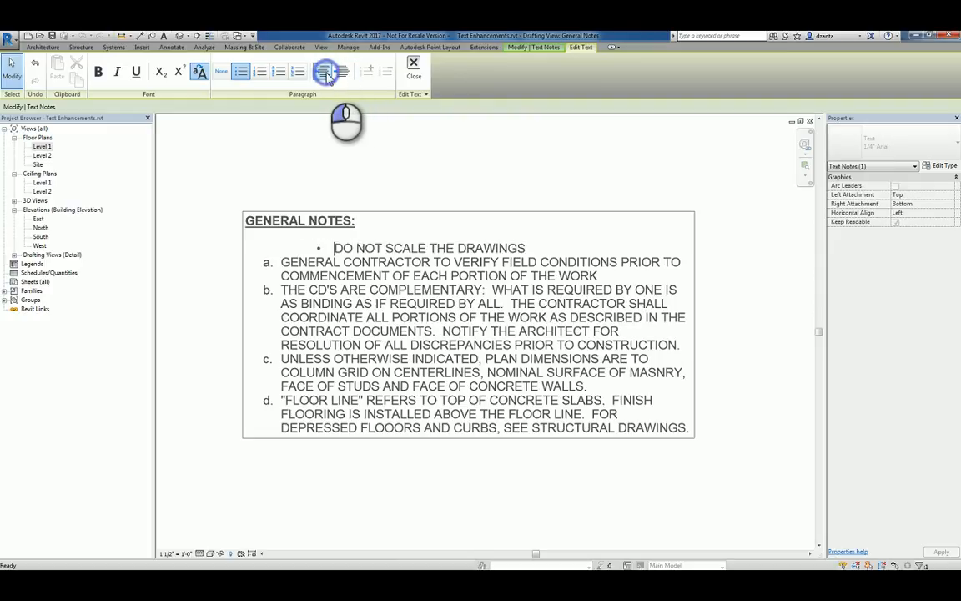
pyautogui.click(325, 73)
pyautogui.click(326, 73)
pyautogui.click(325, 74)
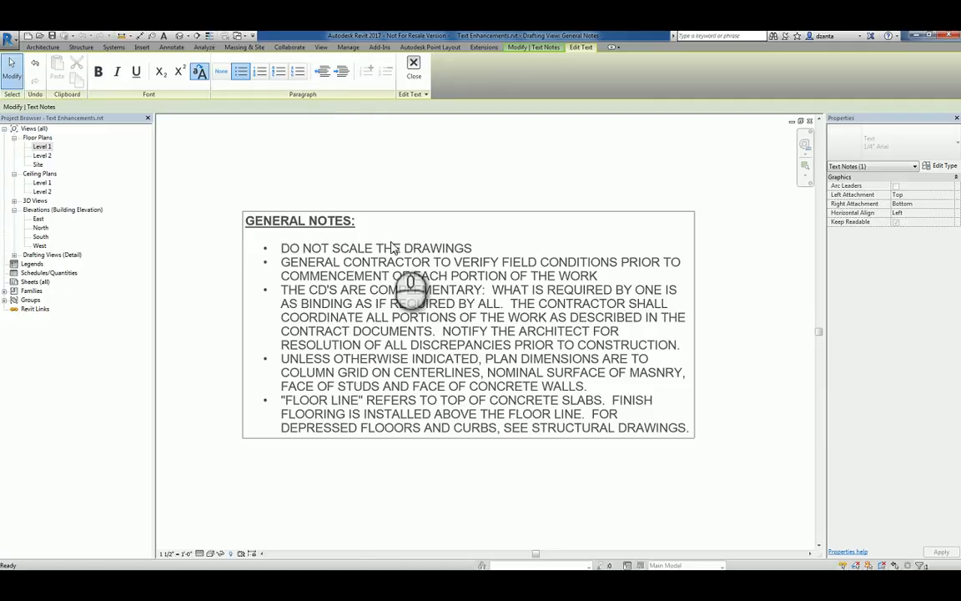
# Step: Insert an empty list item after the DO NOT SCALE THE DRAWINGS note and remove it again
pyautogui.click(473, 248)
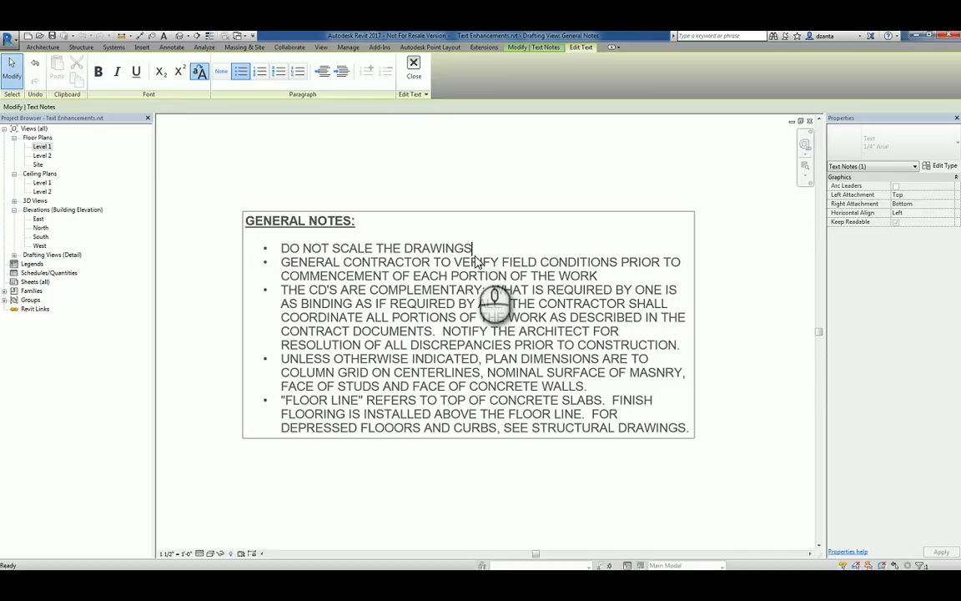
pyautogui.press('Return')
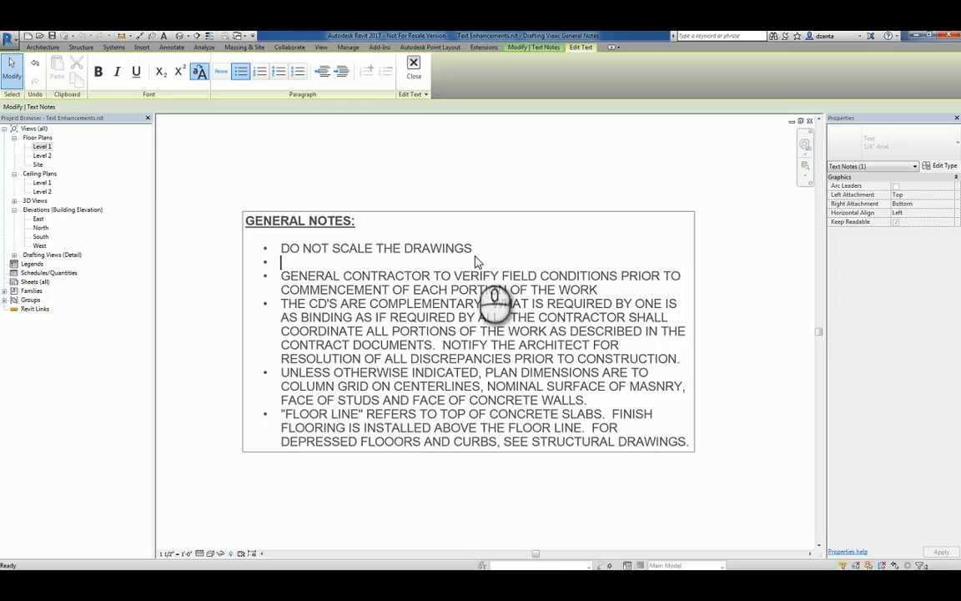
pyautogui.press('BackSpace')
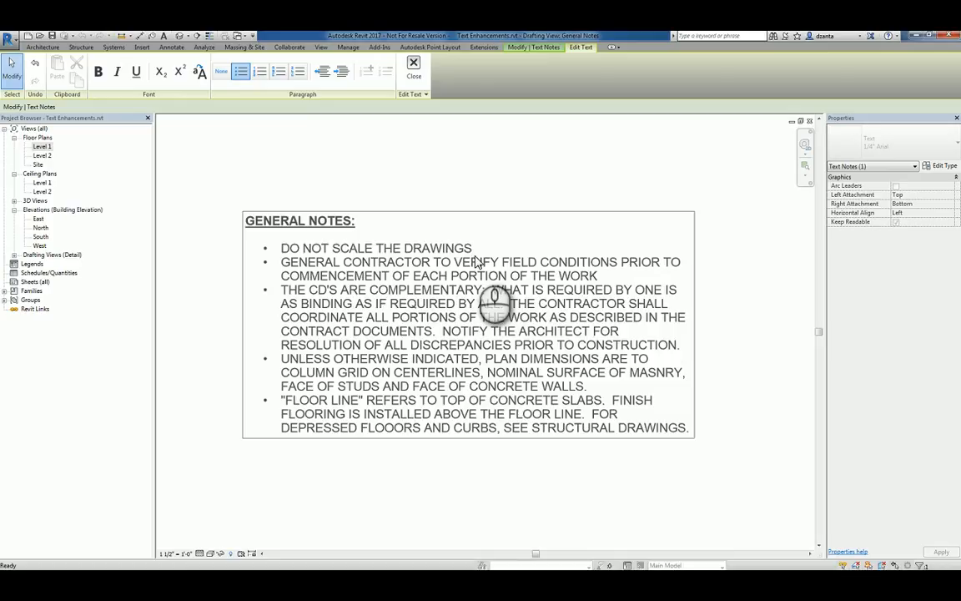
# Step: Finish editing the General Notes text note, deselect it, and close the project without saving changes
pyautogui.moveTo(433, 358); pyautogui.dragTo(367, 297)
pyautogui.click(438, 167)
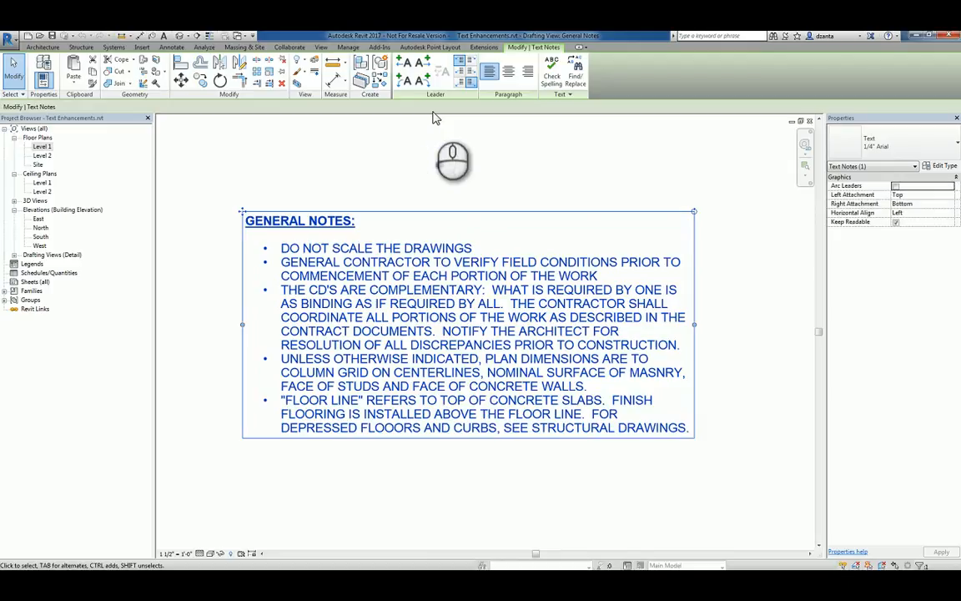
pyautogui.click(431, 191)
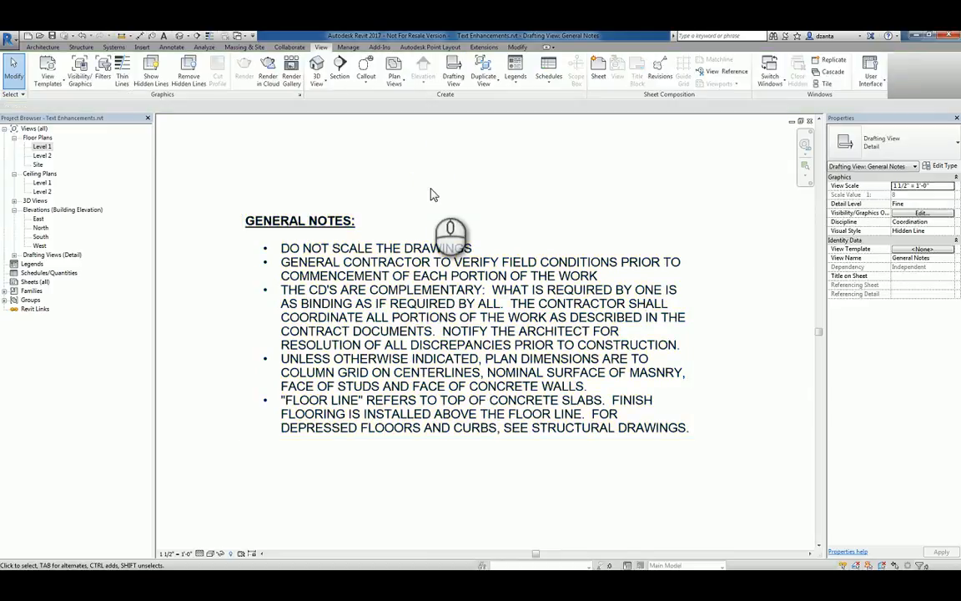
pyautogui.click(812, 124)
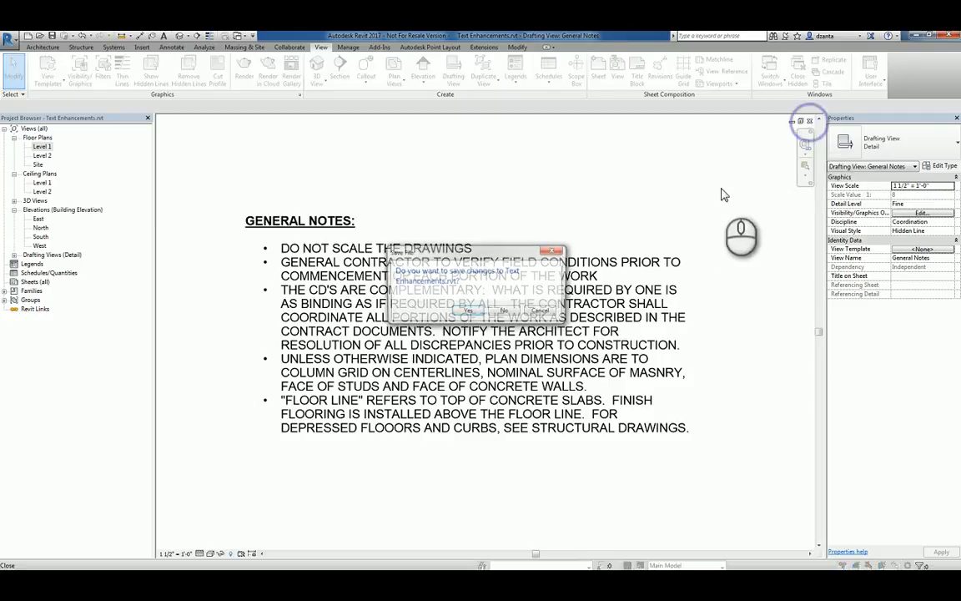
pyautogui.click(500, 311)
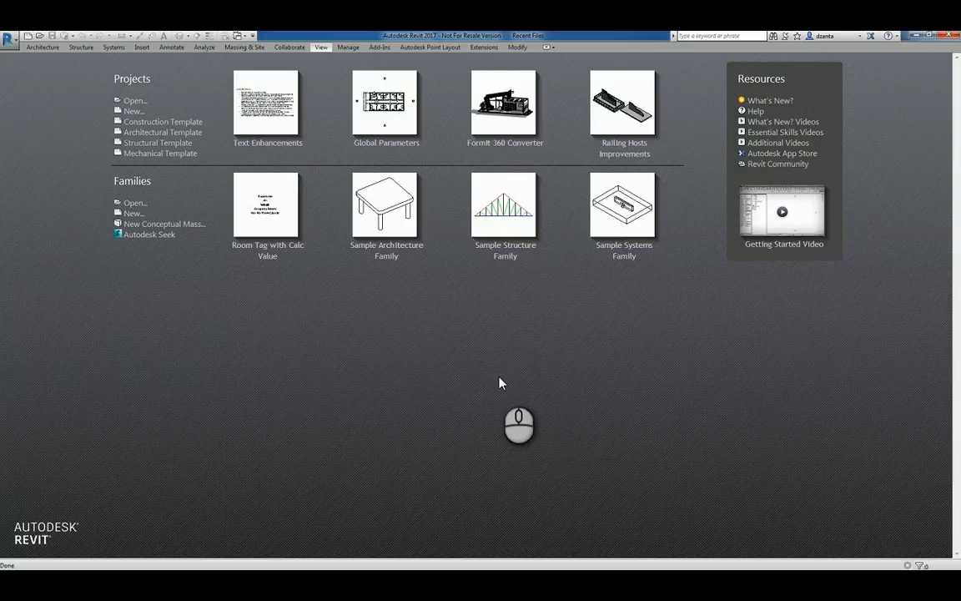
# Step: Open the project file Annotation Tag Enhancements.rvt
pyautogui.click(135, 103)
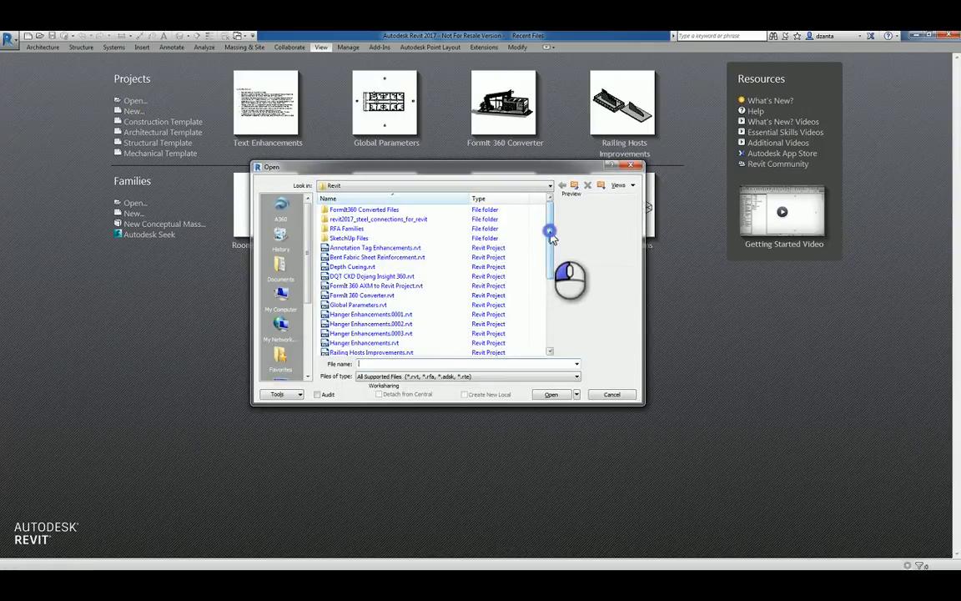
pyautogui.moveTo(550, 238)
pyautogui.mouseDown()
pyautogui.moveTo(549, 317)
pyautogui.moveTo(553, 204)
pyautogui.mouseUp()
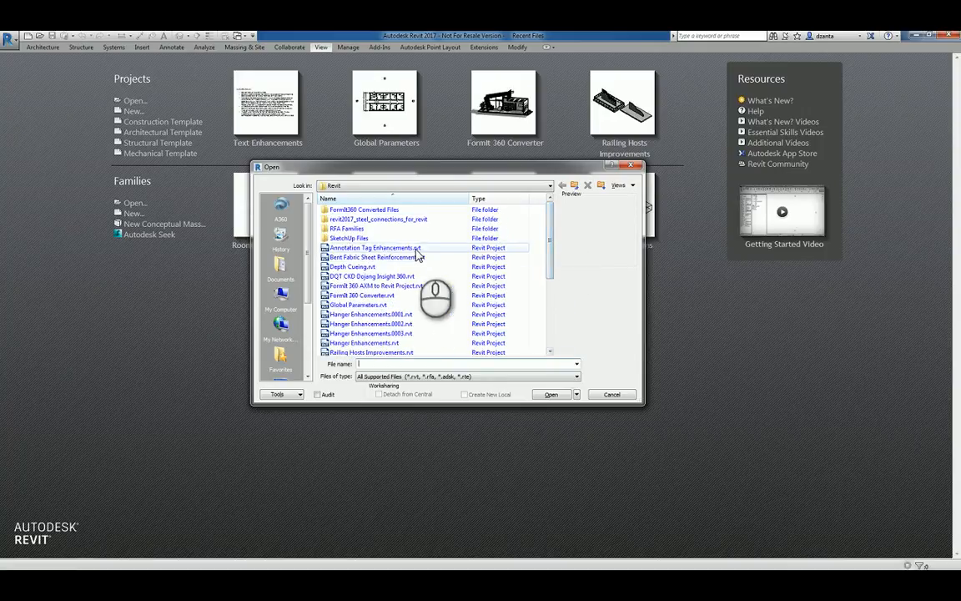
pyautogui.click(417, 249)
pyautogui.click(551, 394)
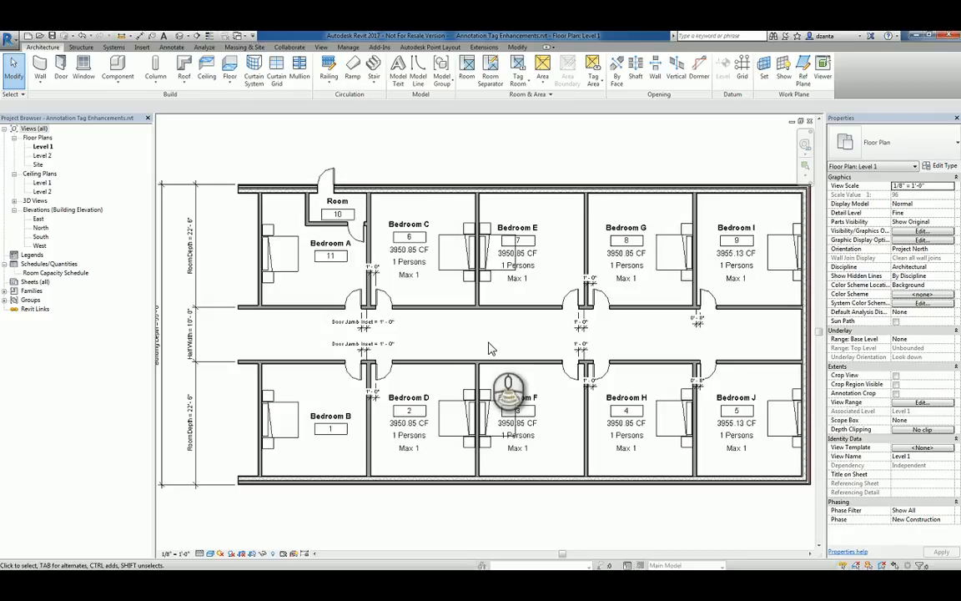
# Step: Open the family of the Bedroom E room tag for editing from the Level 1 floor plan
pyautogui.scroll(-3, 491, 348)
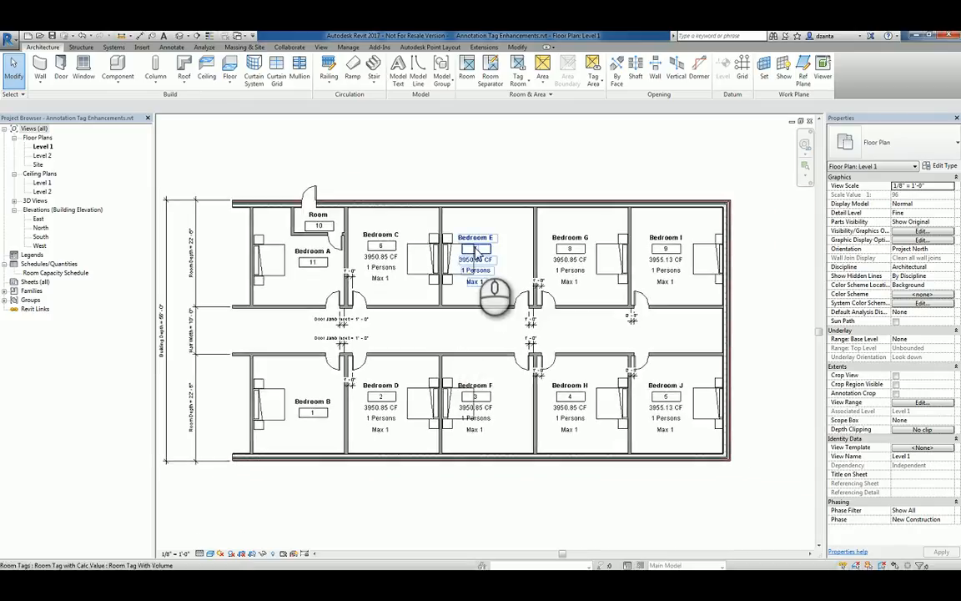
pyautogui.click(477, 250)
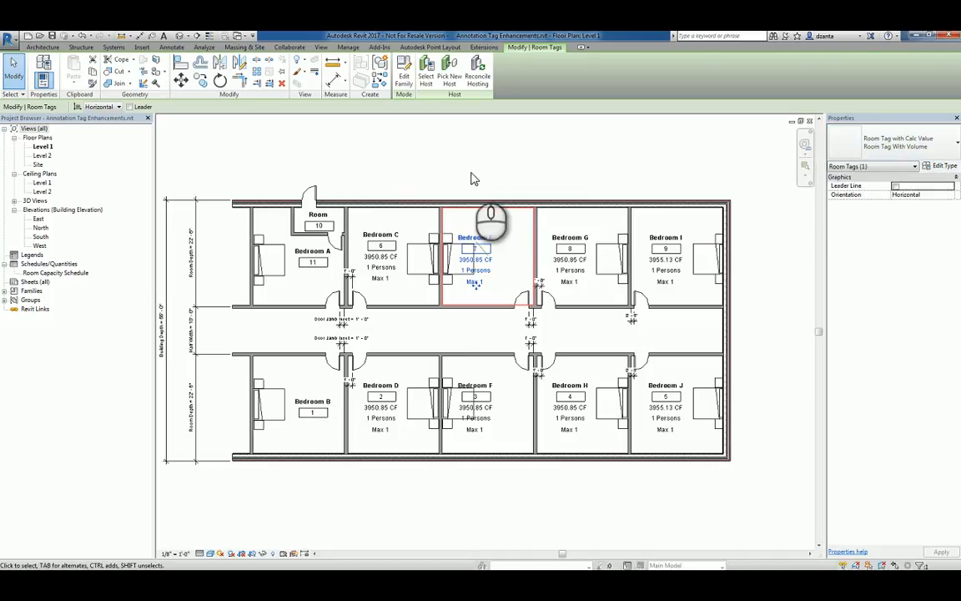
pyautogui.click(403, 75)
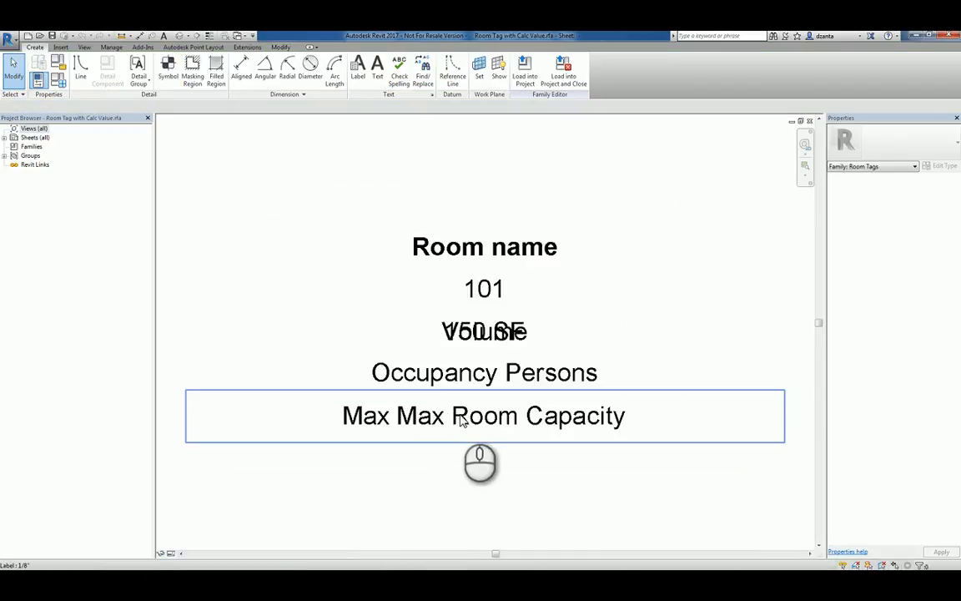
# Step: Examine the calculated value behind the Max Room Capacity label, including its type and the full formula through Occupancy Factor
pyautogui.click(463, 421)
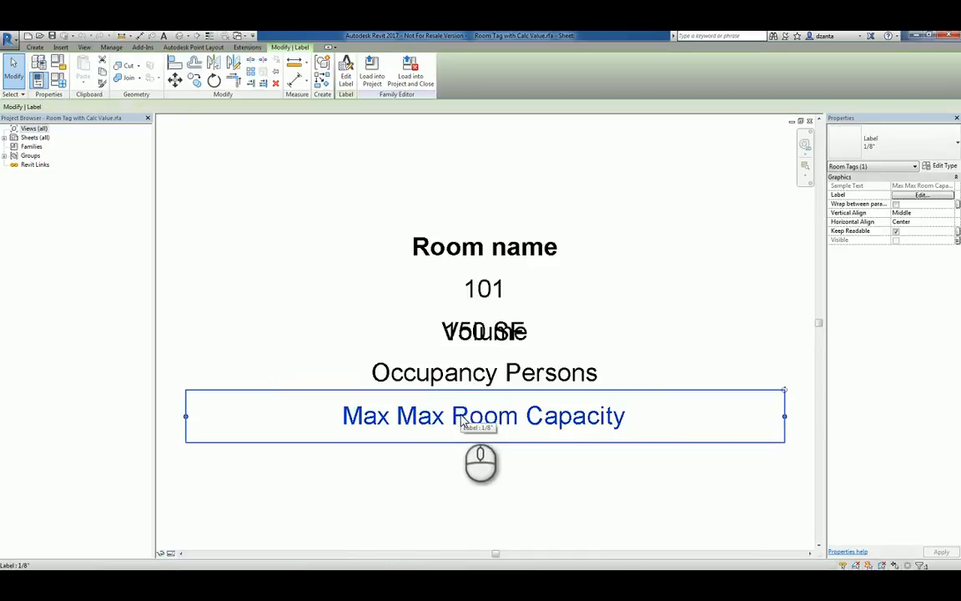
pyautogui.click(346, 81)
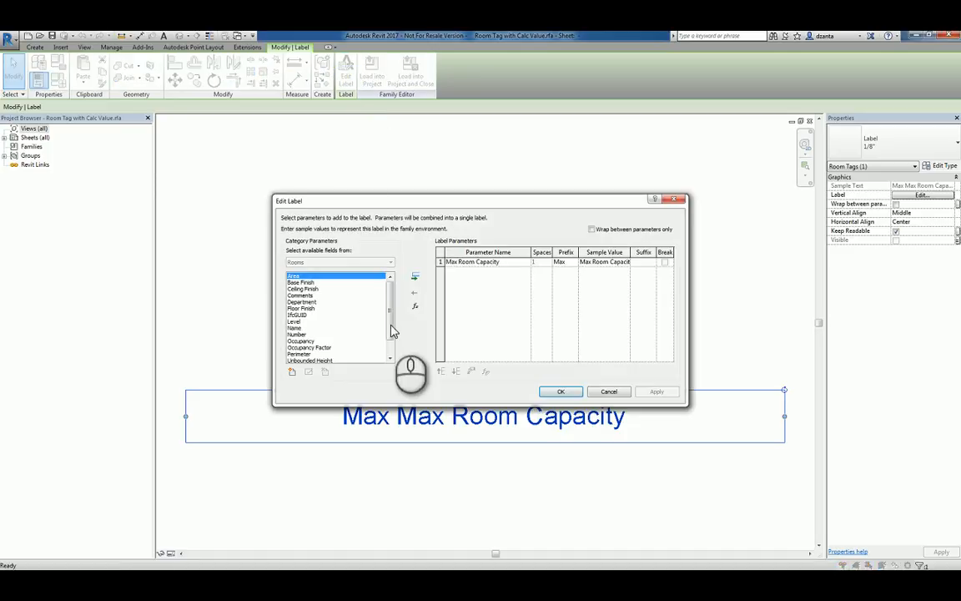
pyautogui.click(522, 263)
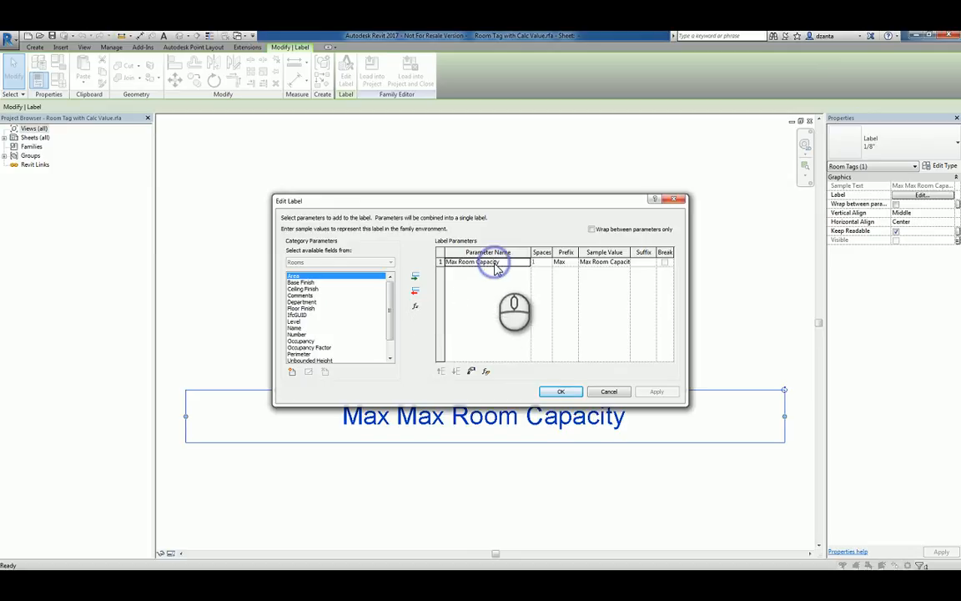
pyautogui.click(485, 372)
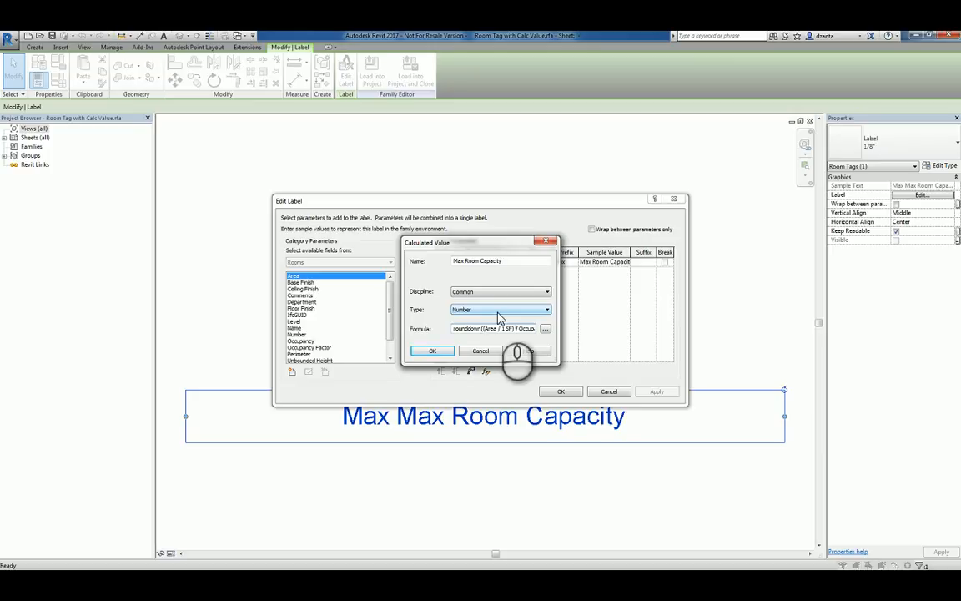
pyautogui.write('ancy Factor)')
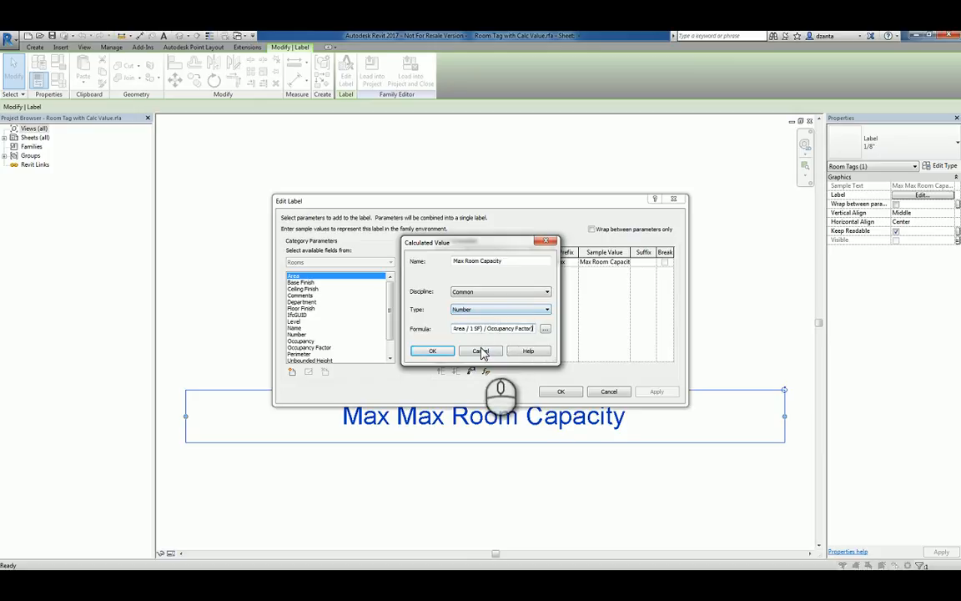
pyautogui.click(432, 350)
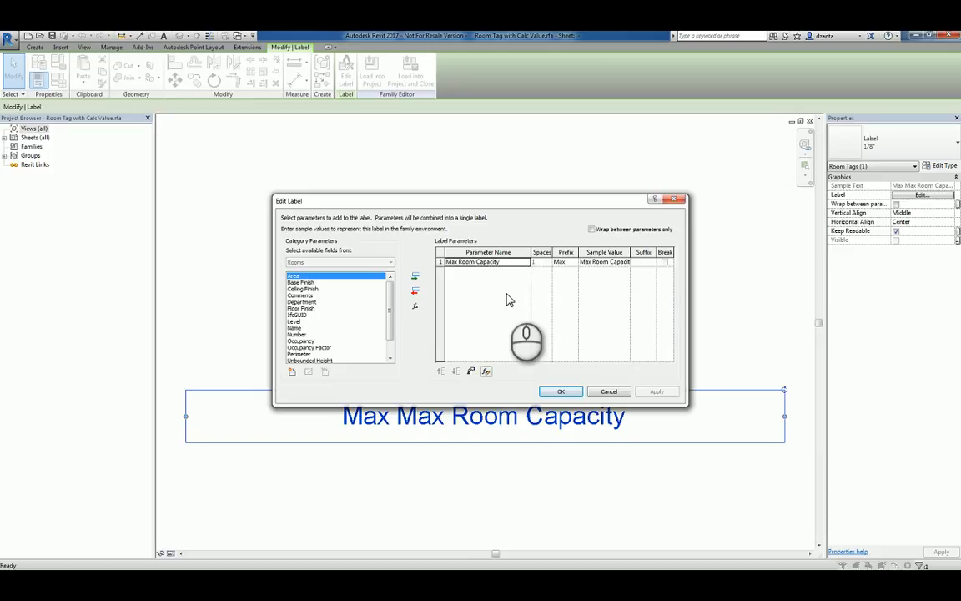
# Step: Cancel editing the Max Room Capacity label, deselect it, and close the room tag family
pyautogui.click(607, 391)
pyautogui.click(668, 311)
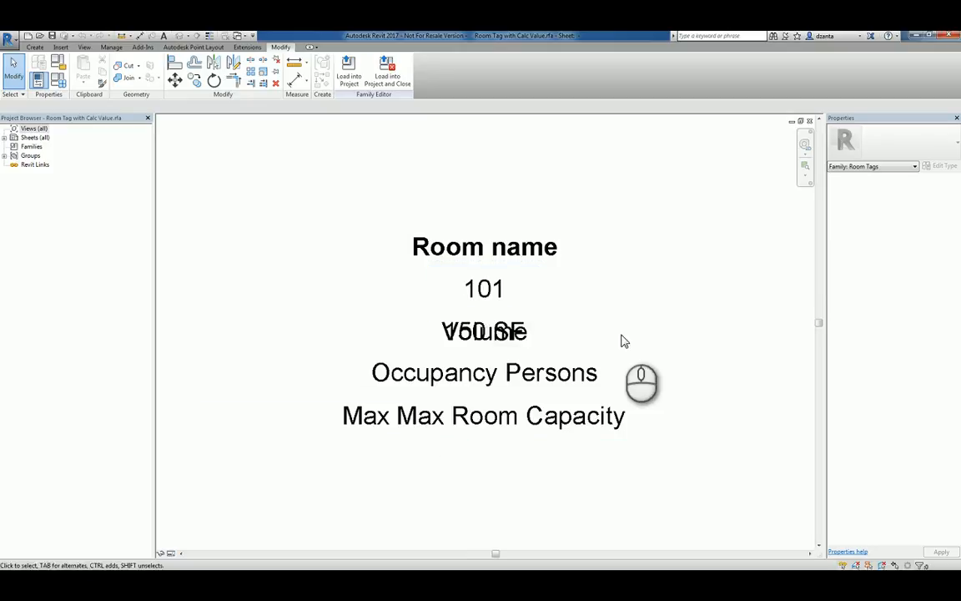
pyautogui.click(809, 120)
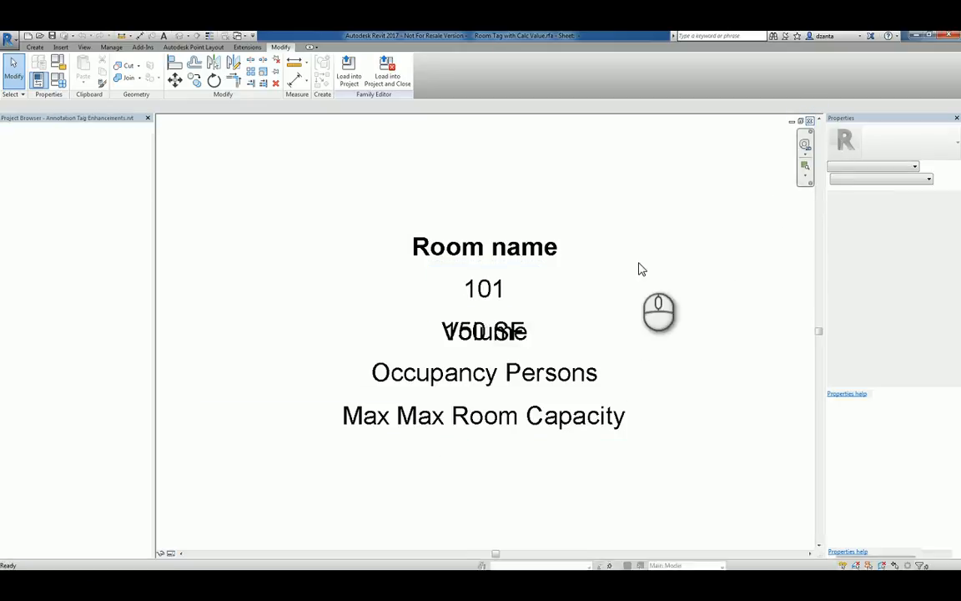
# Step: Look over the room tags on the Level 1 plan and close the project without saving changes
pyautogui.scroll(3, 480, 250)
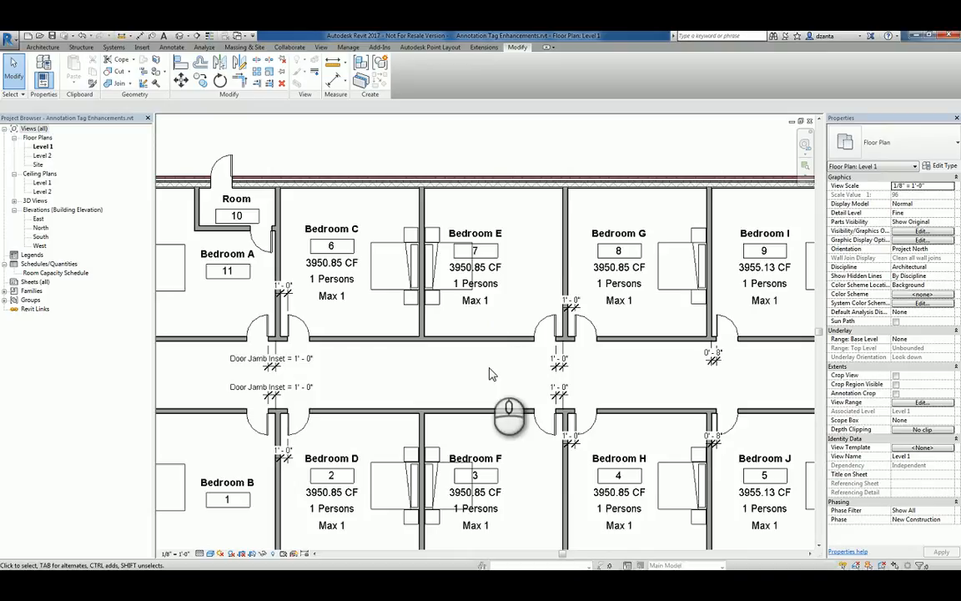
pyautogui.click(503, 165)
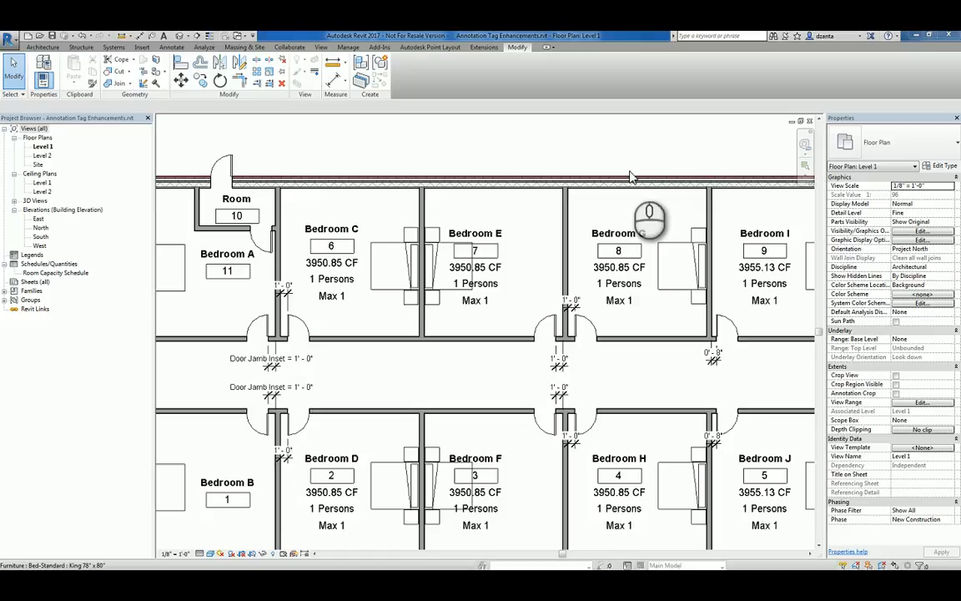
pyautogui.click(808, 123)
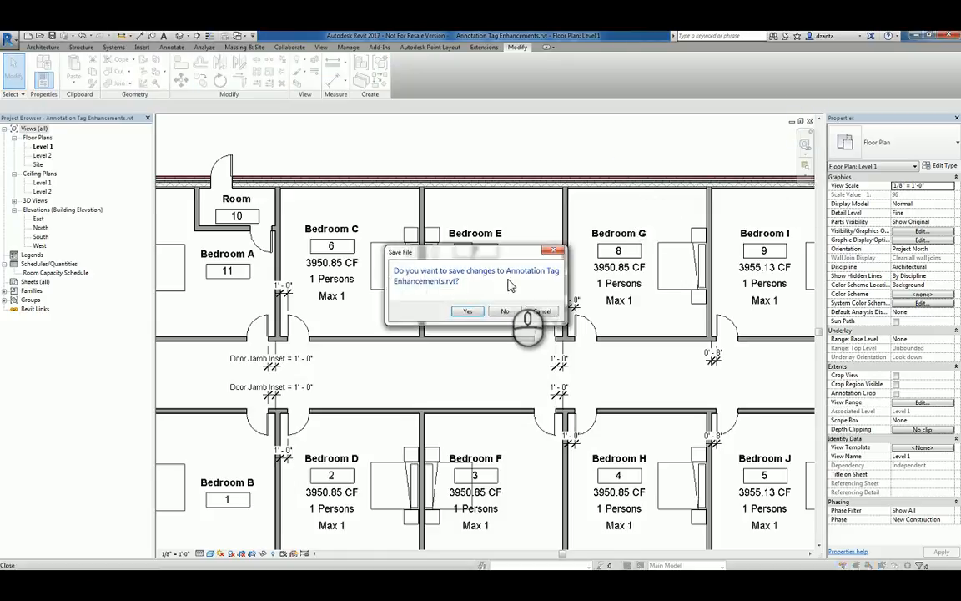
pyautogui.click(503, 309)
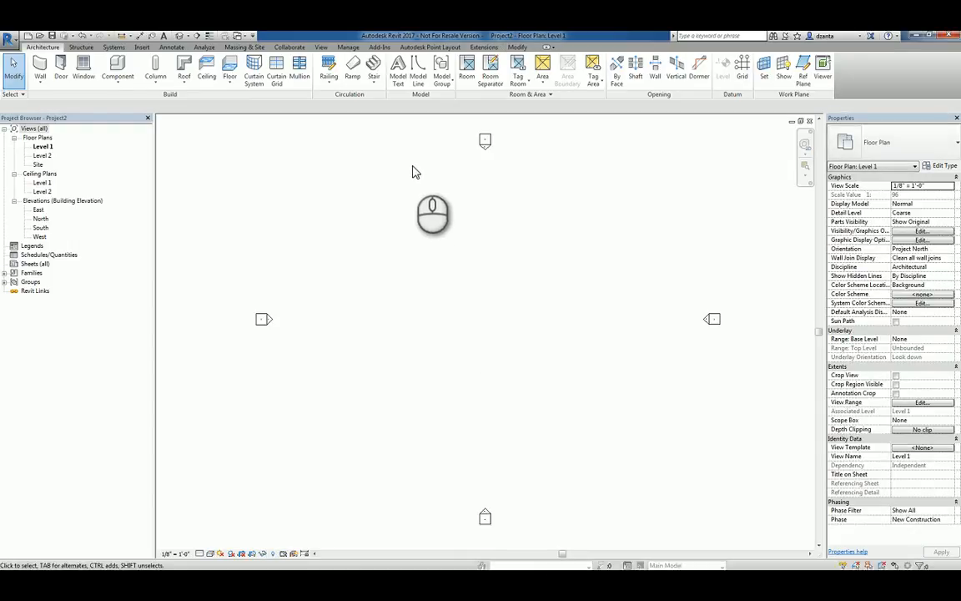
# Step: Launch Dynamo from the blank project
pyautogui.click(349, 48)
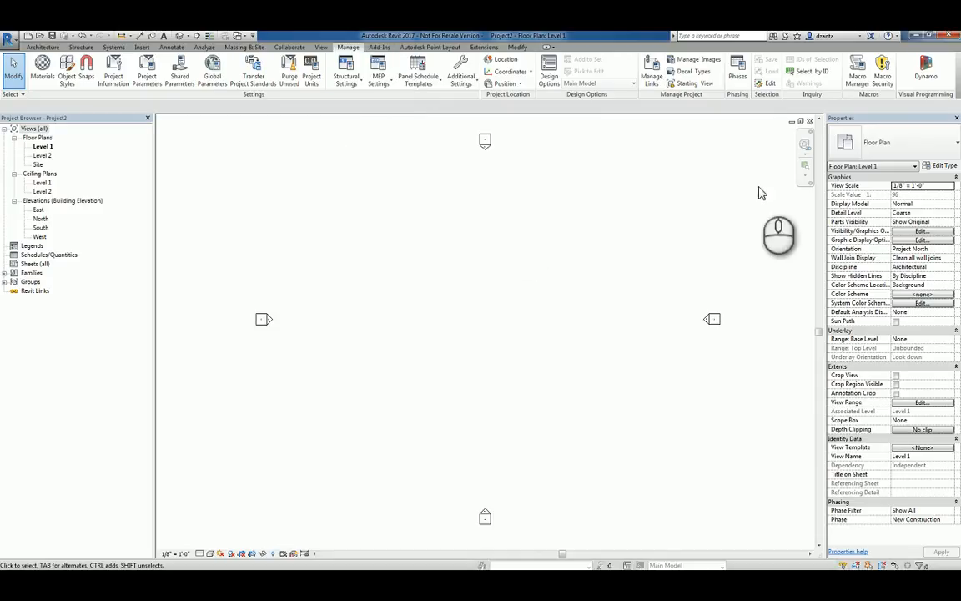
pyautogui.click(928, 74)
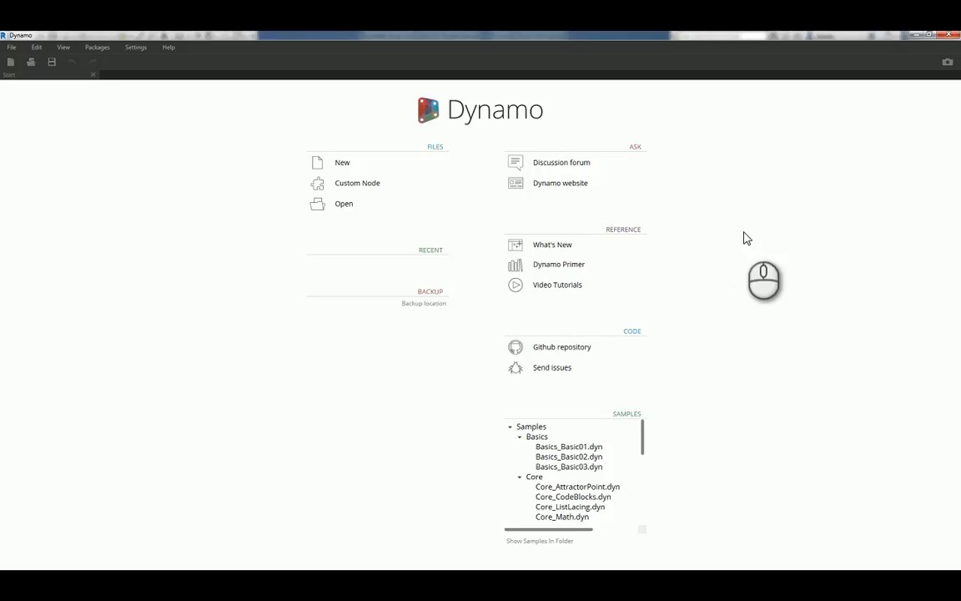
# Step: Open the Dynamo website from the Dynamo start page and view its community Gallery
pyautogui.click(568, 189)
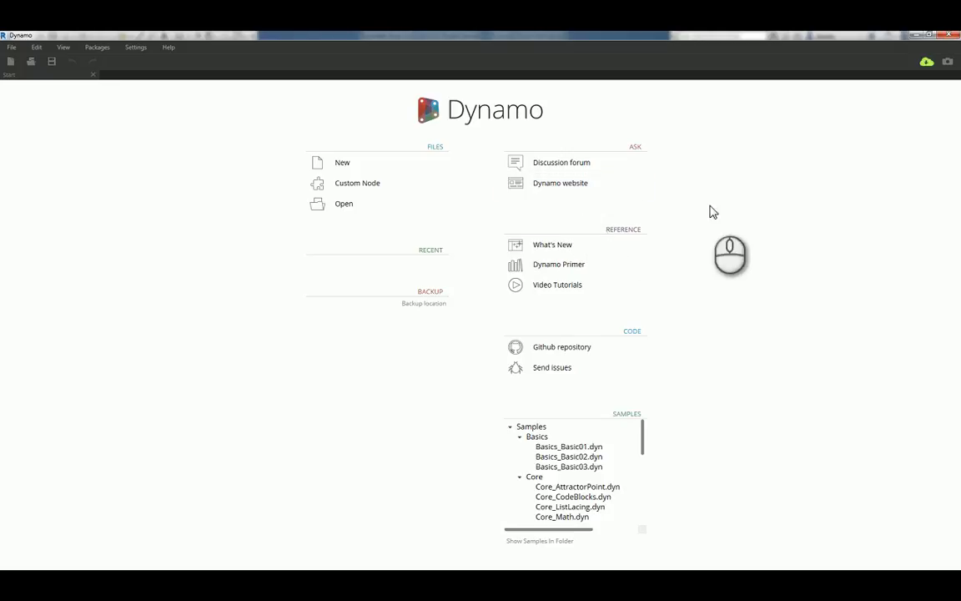
pyautogui.click(581, 191)
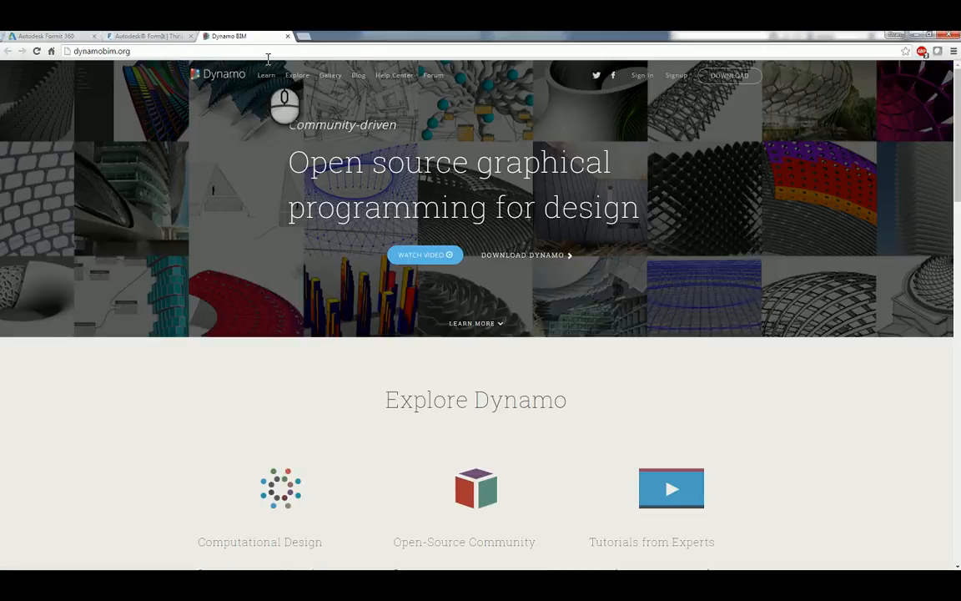
pyautogui.click(330, 76)
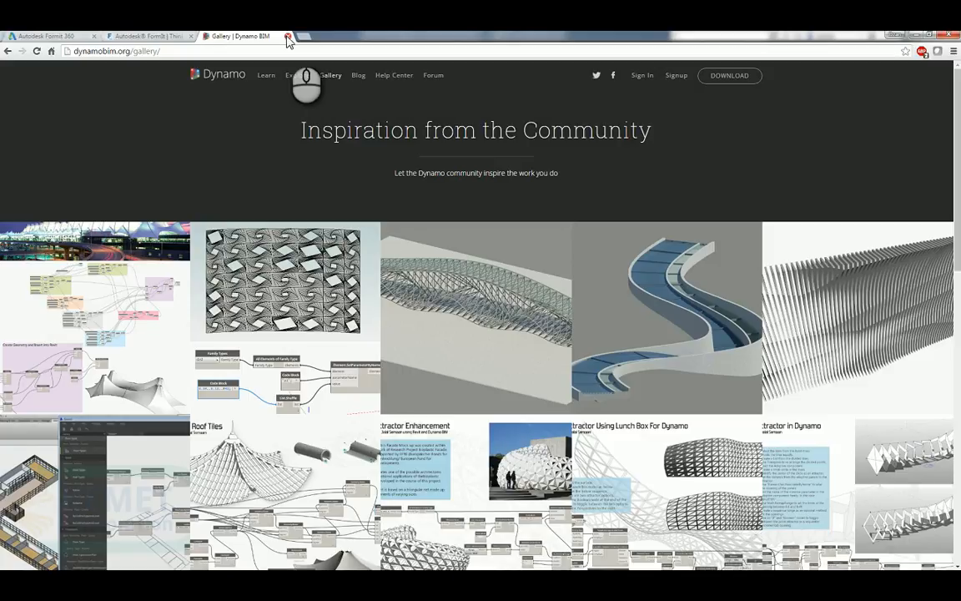
# Step: Close the Dynamo gallery and FormIt app pages in the browser and minimize it to return to Dynamo
pyautogui.click(287, 37)
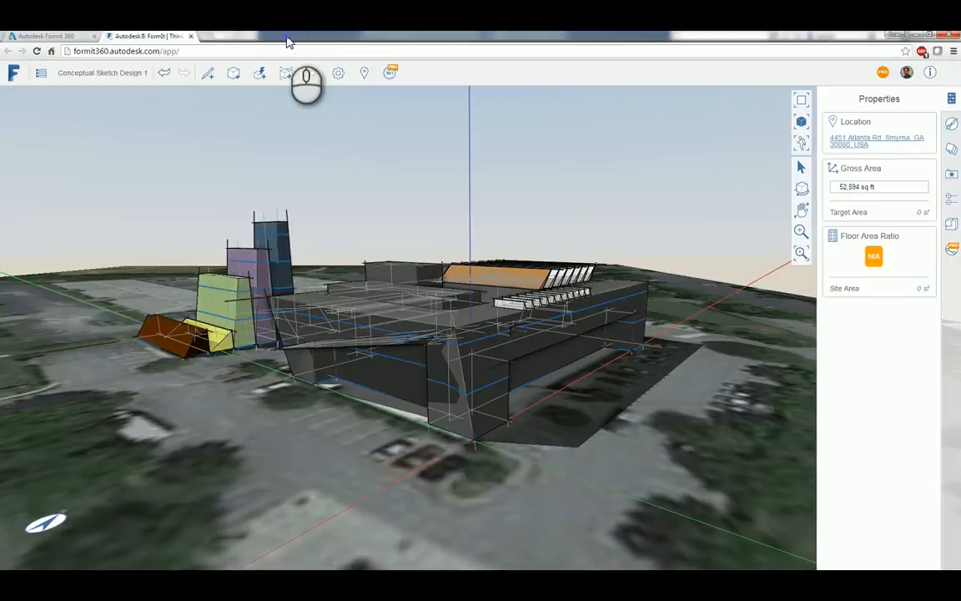
pyautogui.click(191, 36)
pyautogui.click(487, 125)
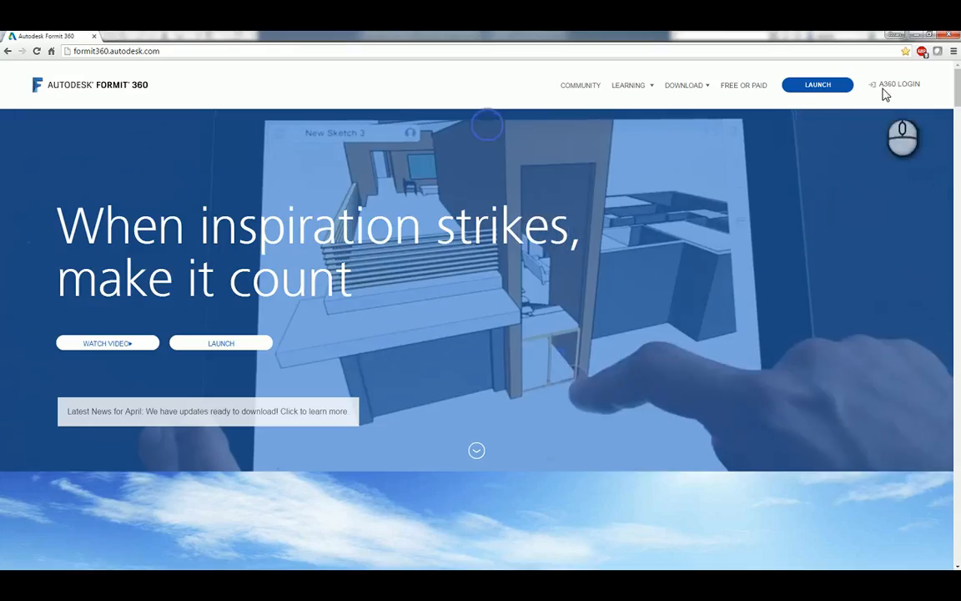
pyautogui.click(917, 36)
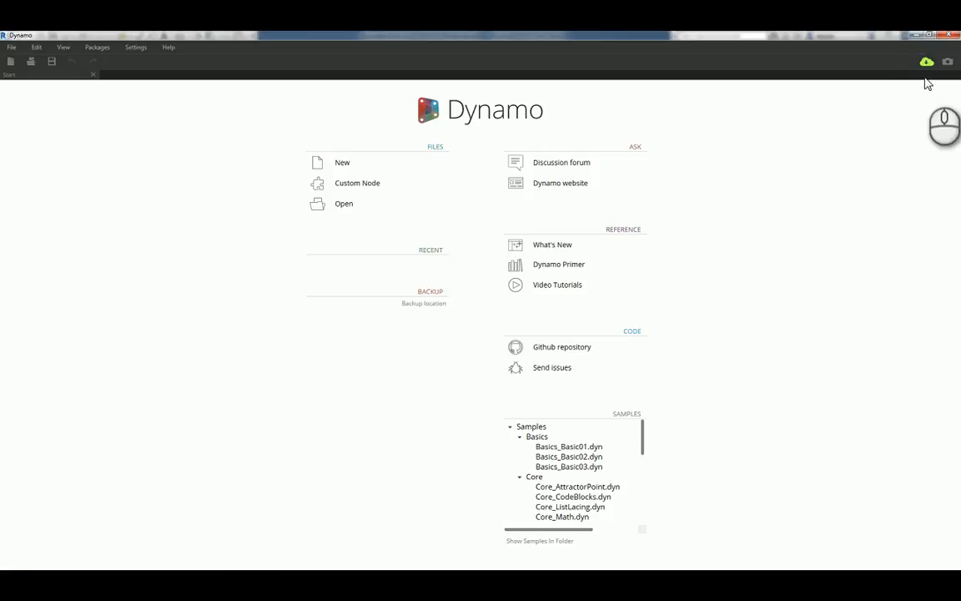
# Step: Close Dynamo and return to the blank project's Level 1 floor plan in Revit
pyautogui.click(950, 35)
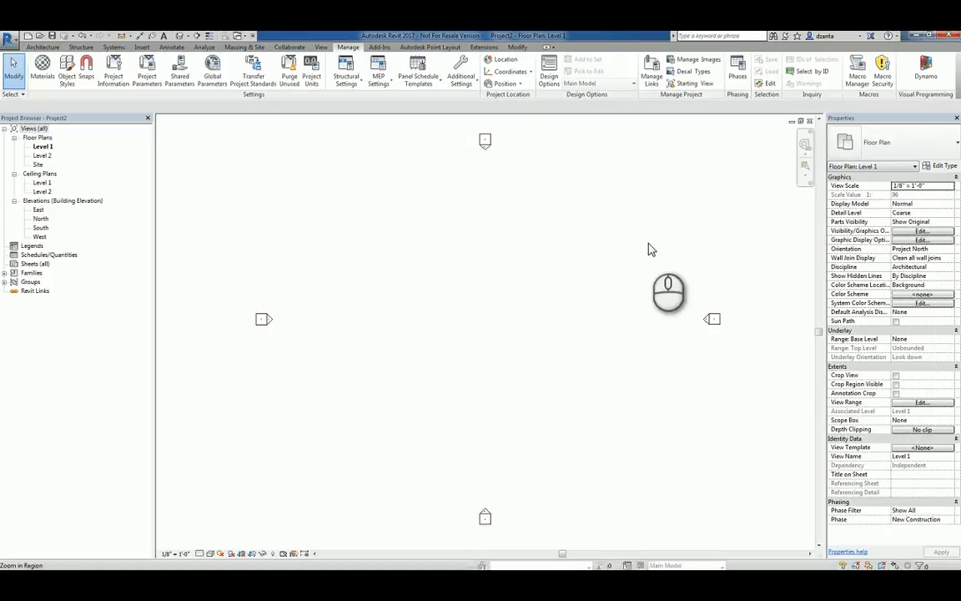
pyautogui.click(583, 285)
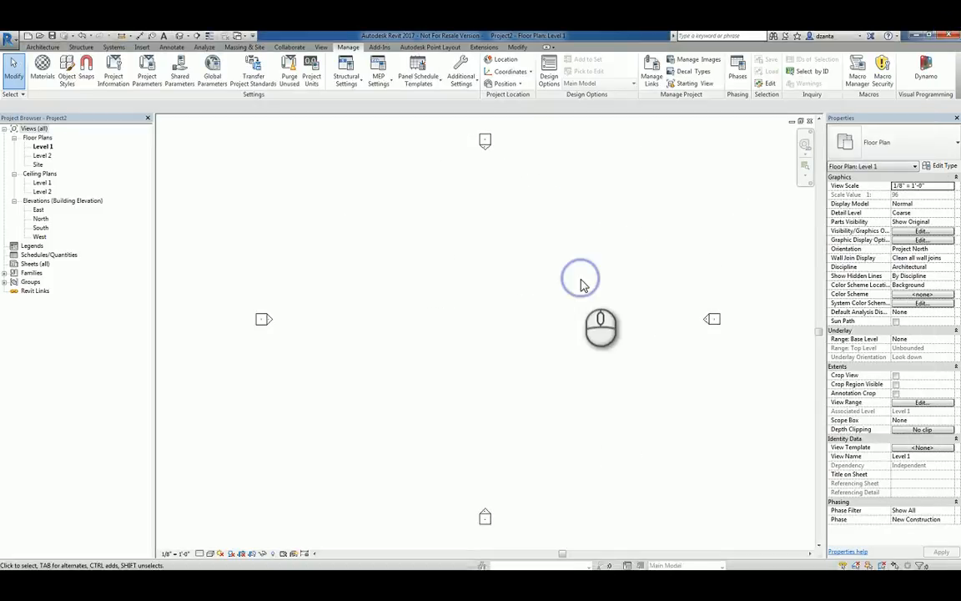